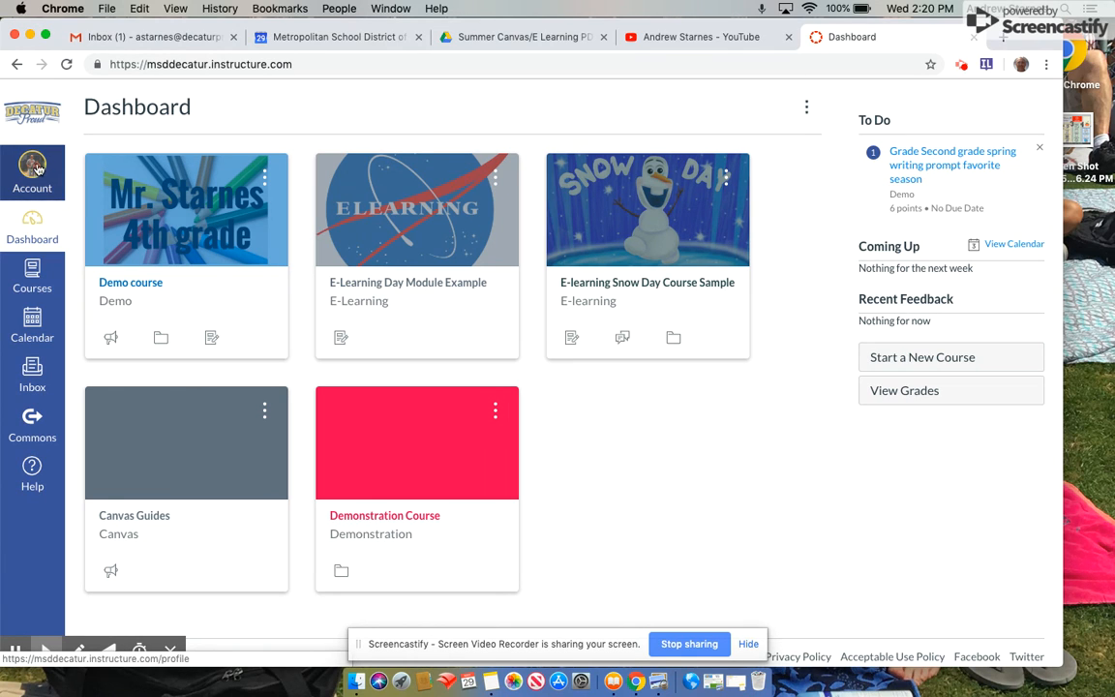
# - Open Commons and filter the shared resources to quizzes for 5th grade
pyautogui.click(33, 424)
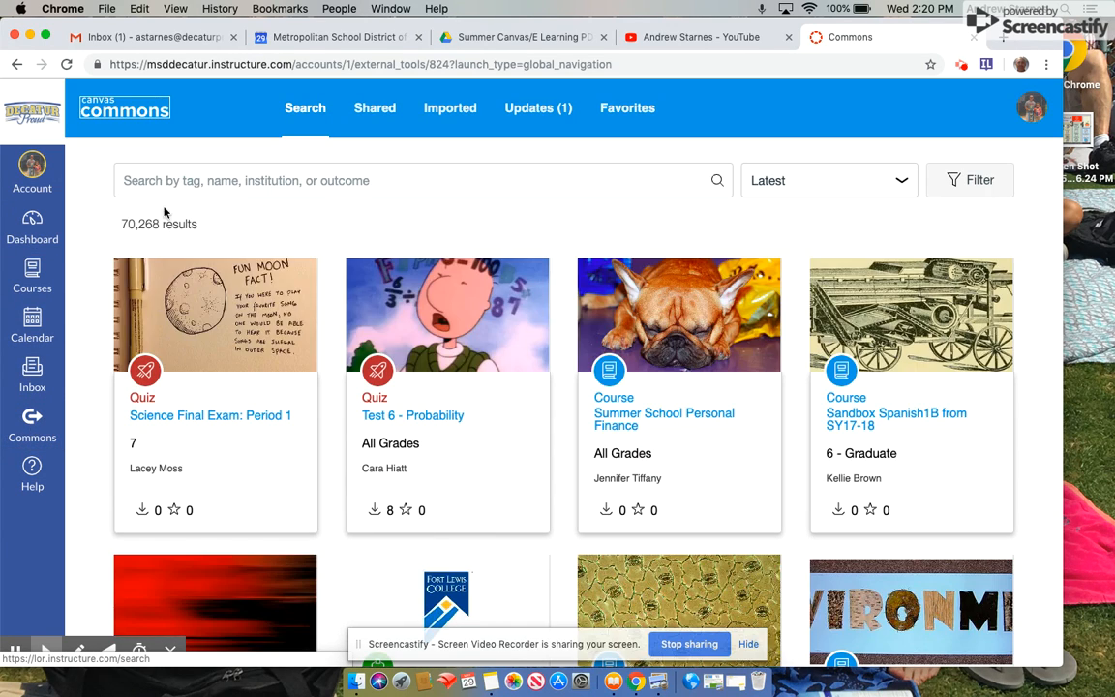
pyautogui.click(154, 177)
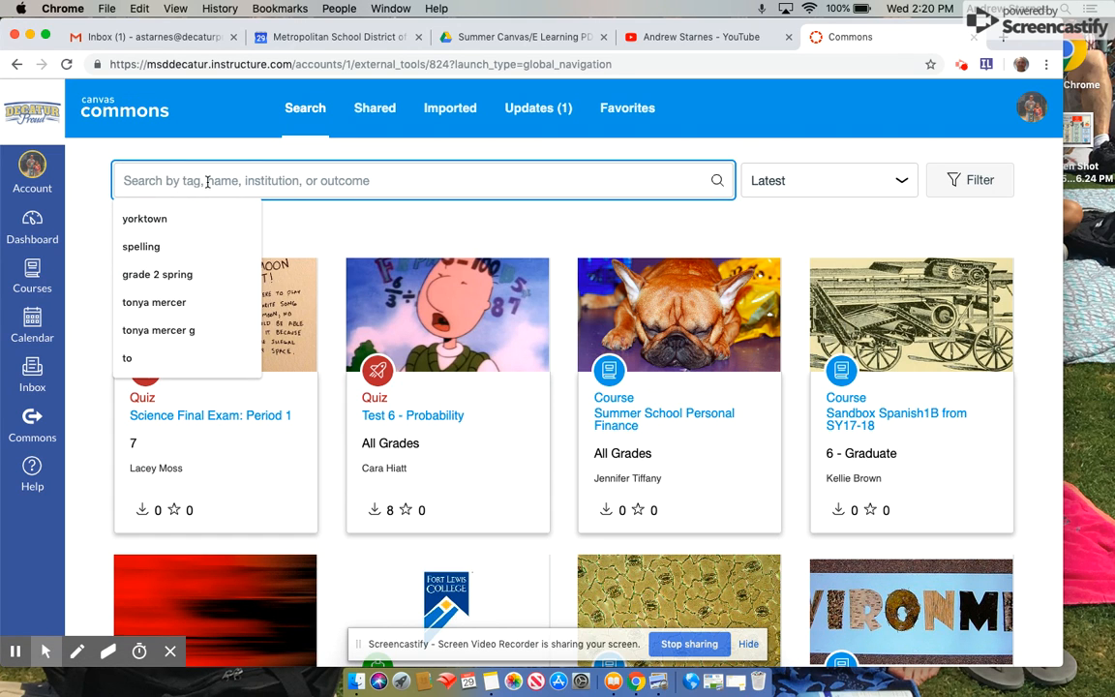
pyautogui.click(973, 180)
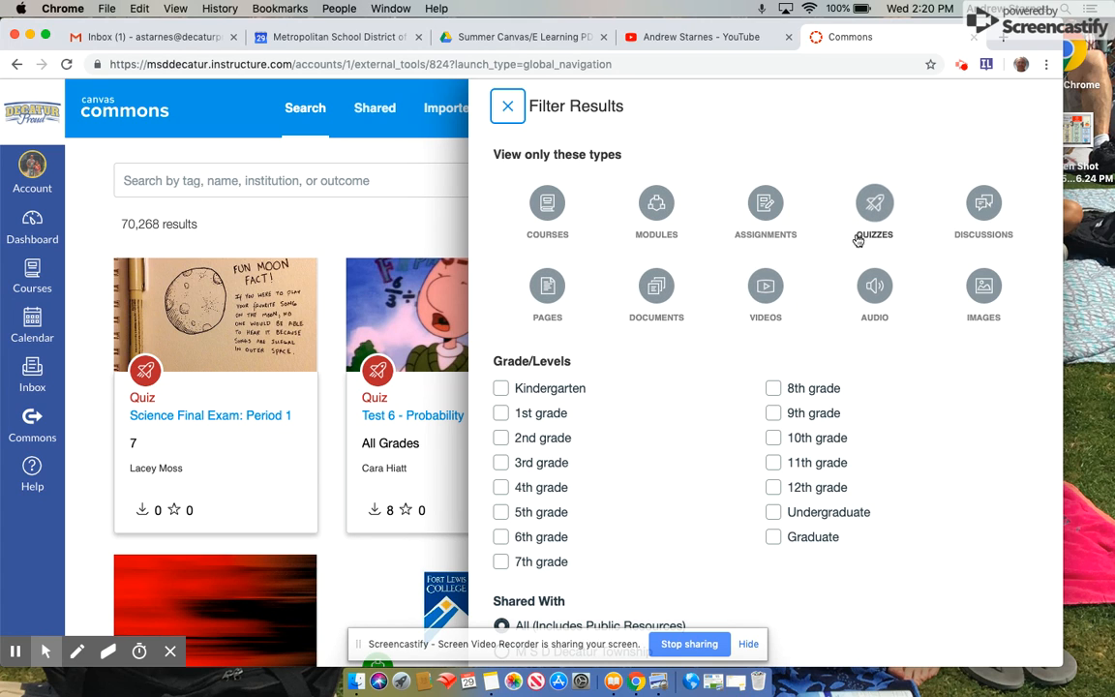
pyautogui.click(873, 205)
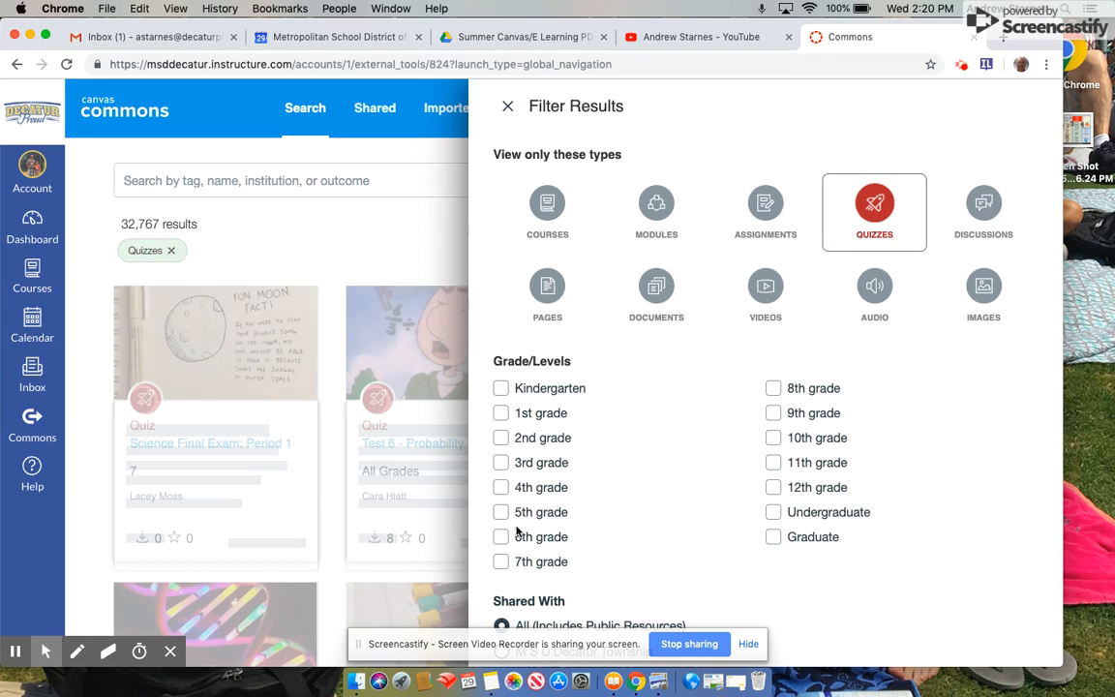
pyautogui.click(500, 513)
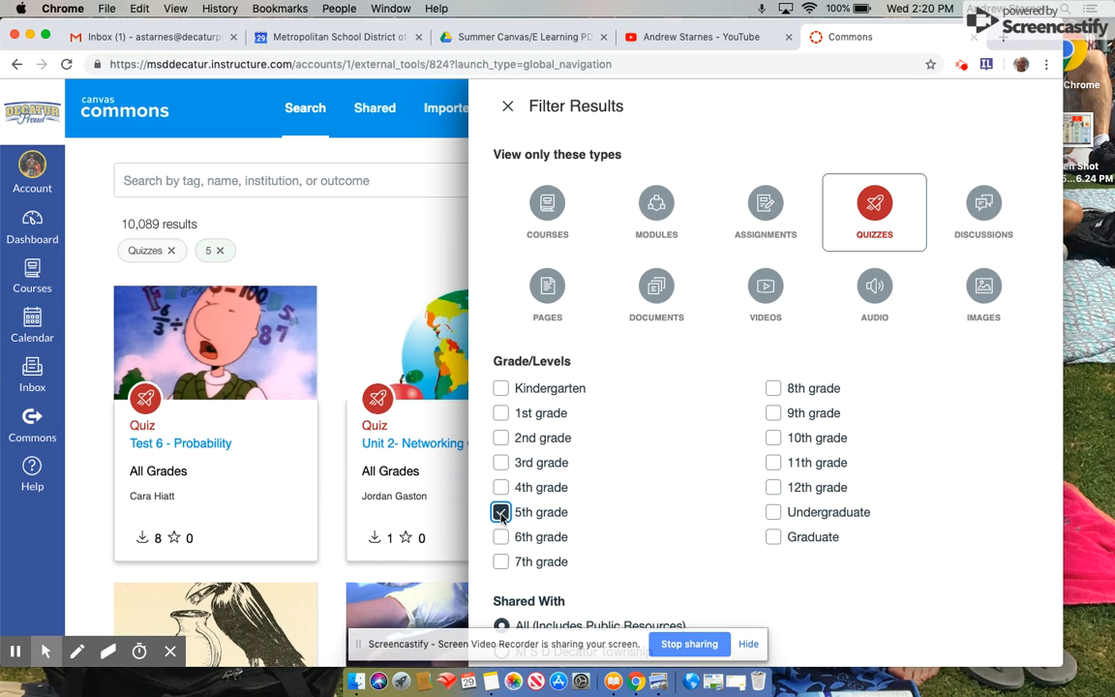
# - Search the filtered Commons quizzes for "50 states" and look over the matching resources
pyautogui.click(241, 180)
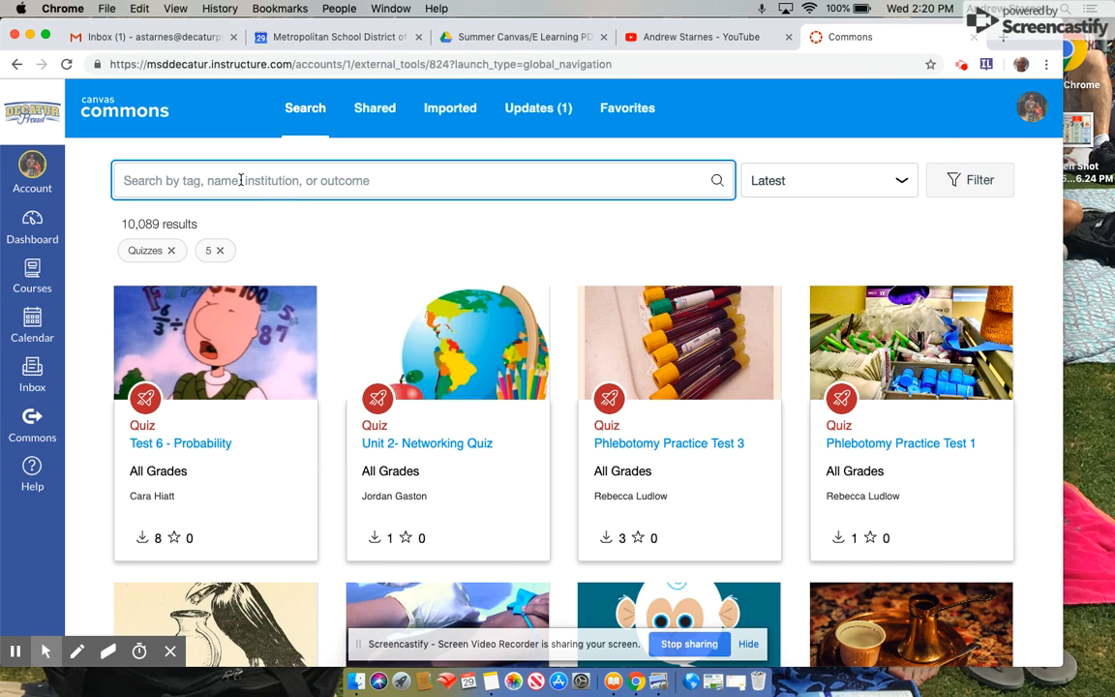
pyautogui.write('50')
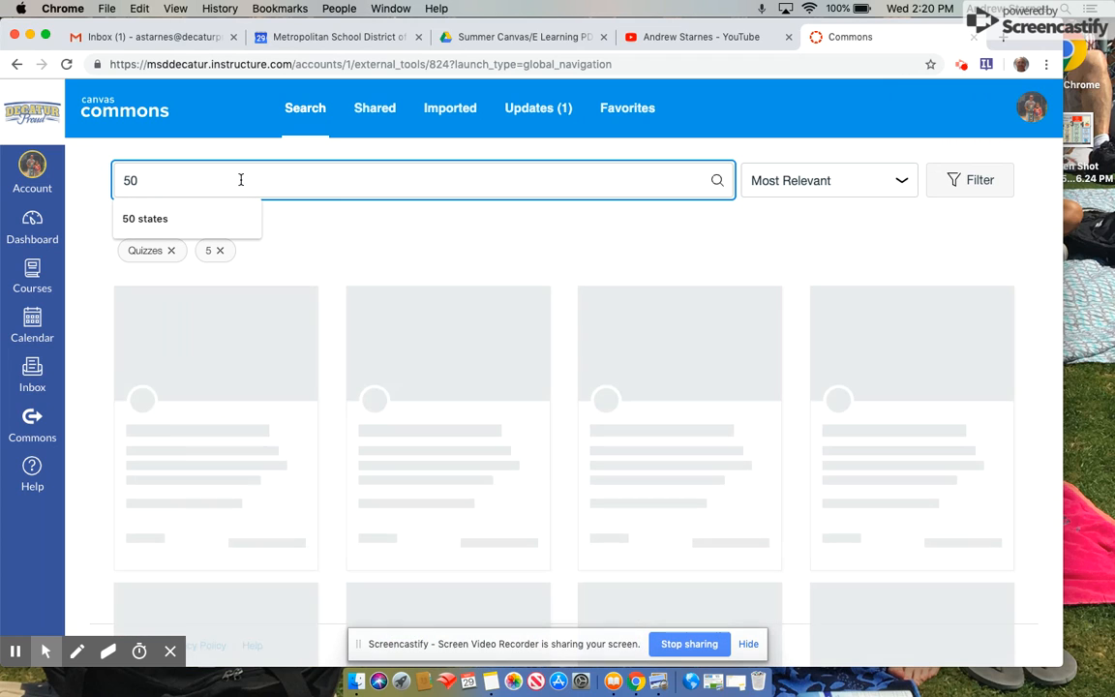
pyautogui.click(147, 219)
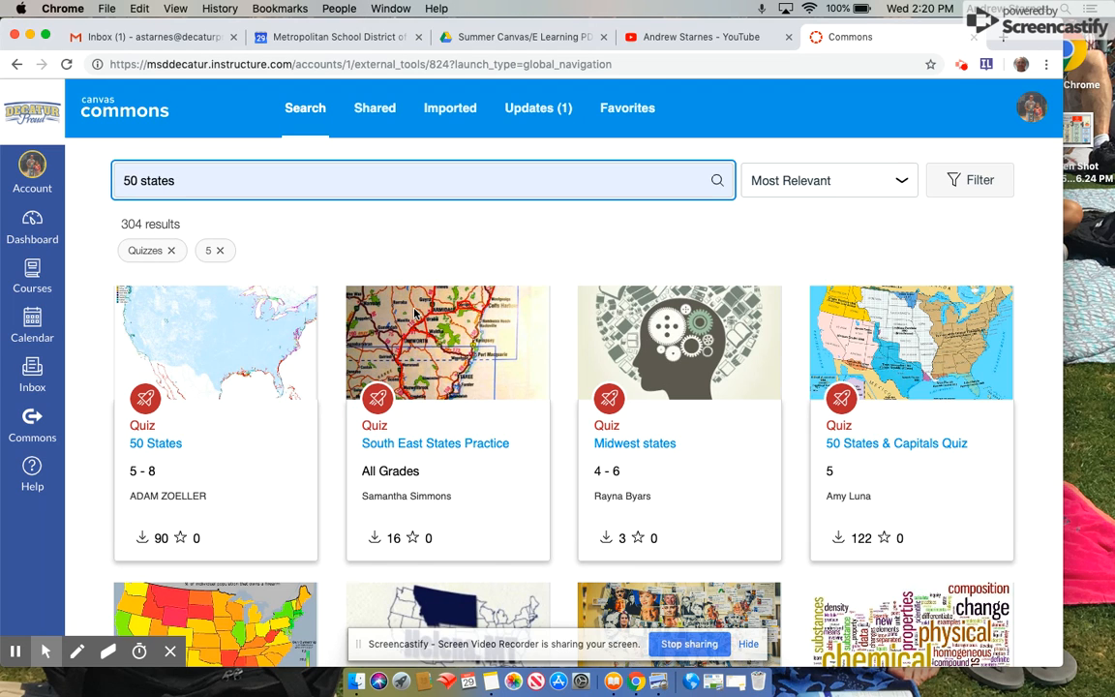
pyautogui.scroll(-5, 411, 317)
pyautogui.scroll(5, 414, 311)
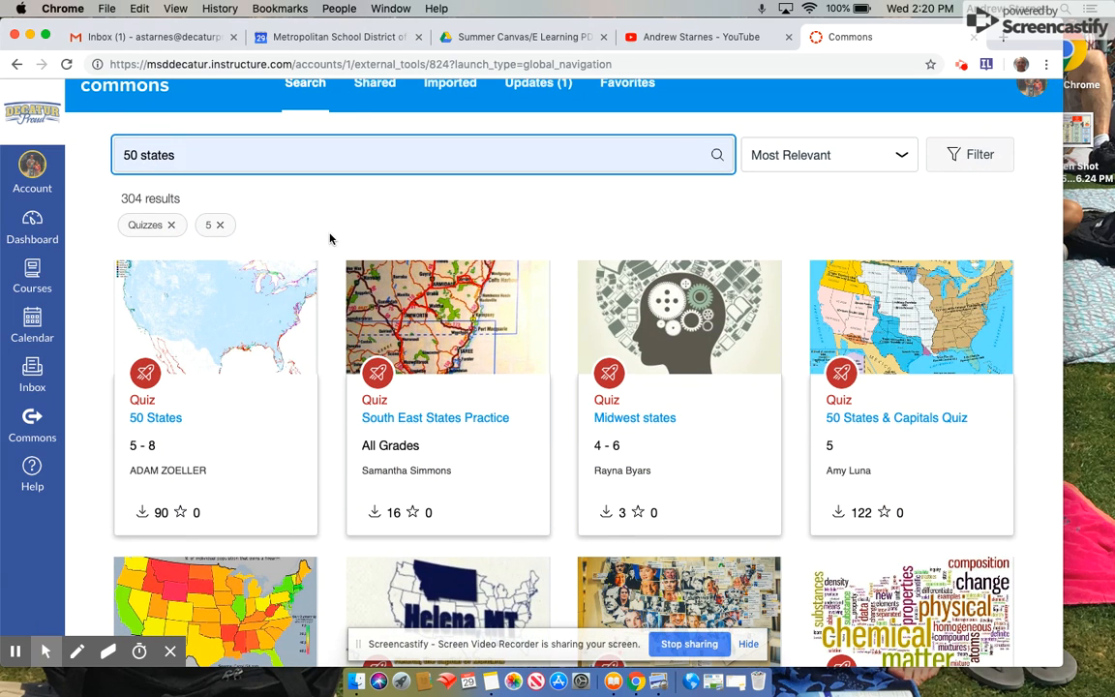
# - Preview the 50 States quiz, examine its map and matching questions, and return to the search results
pyautogui.click(155, 418)
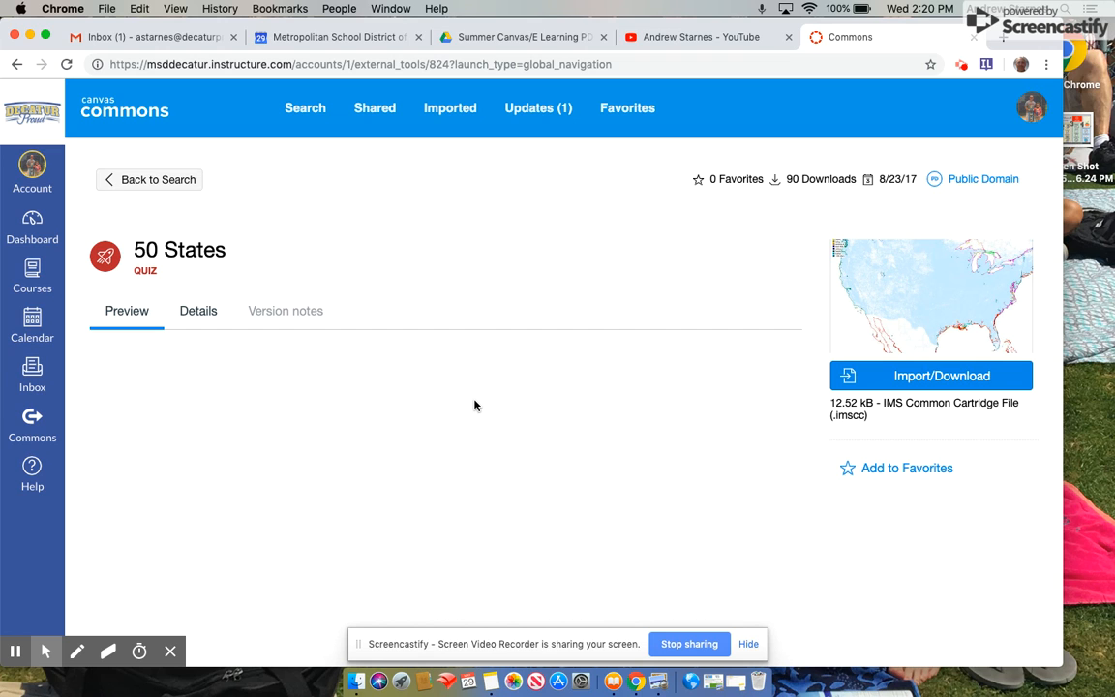
pyautogui.scroll(-3, 474, 405)
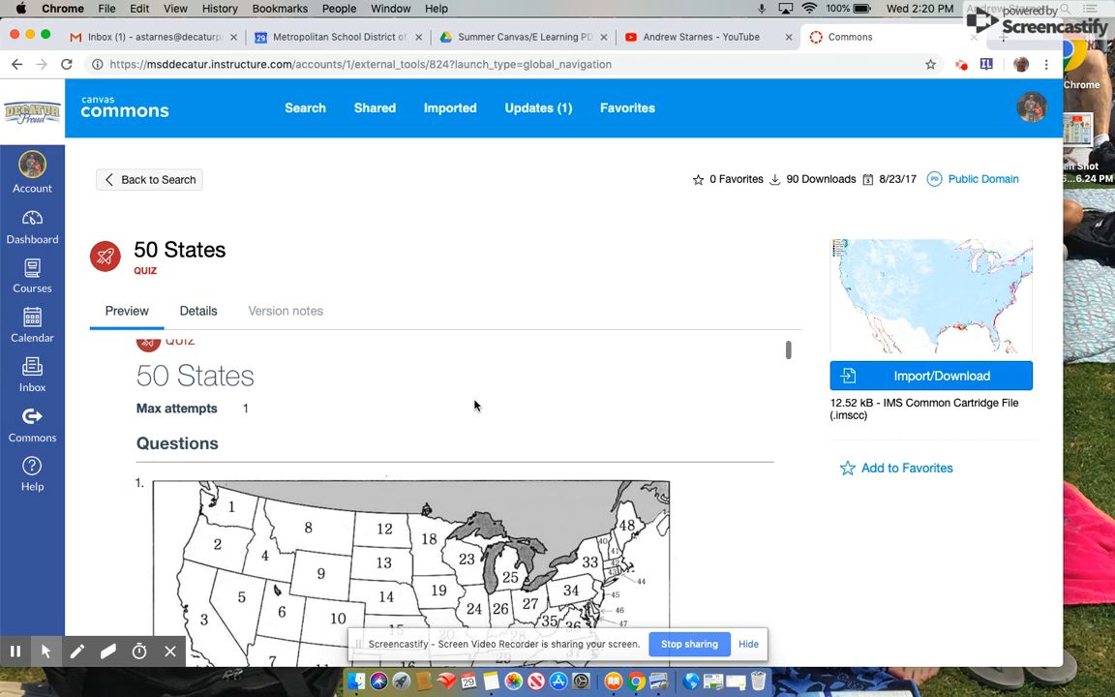
pyautogui.scroll(-10, 527, 553)
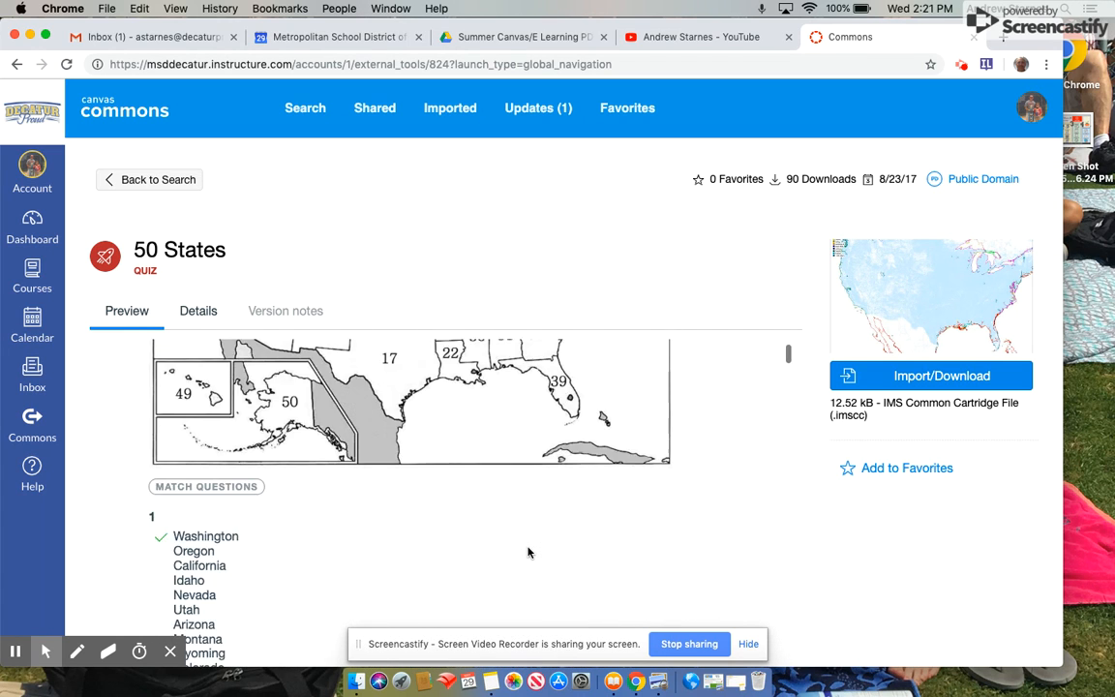
pyautogui.scroll(-3, 527, 553)
pyautogui.scroll(1, 527, 552)
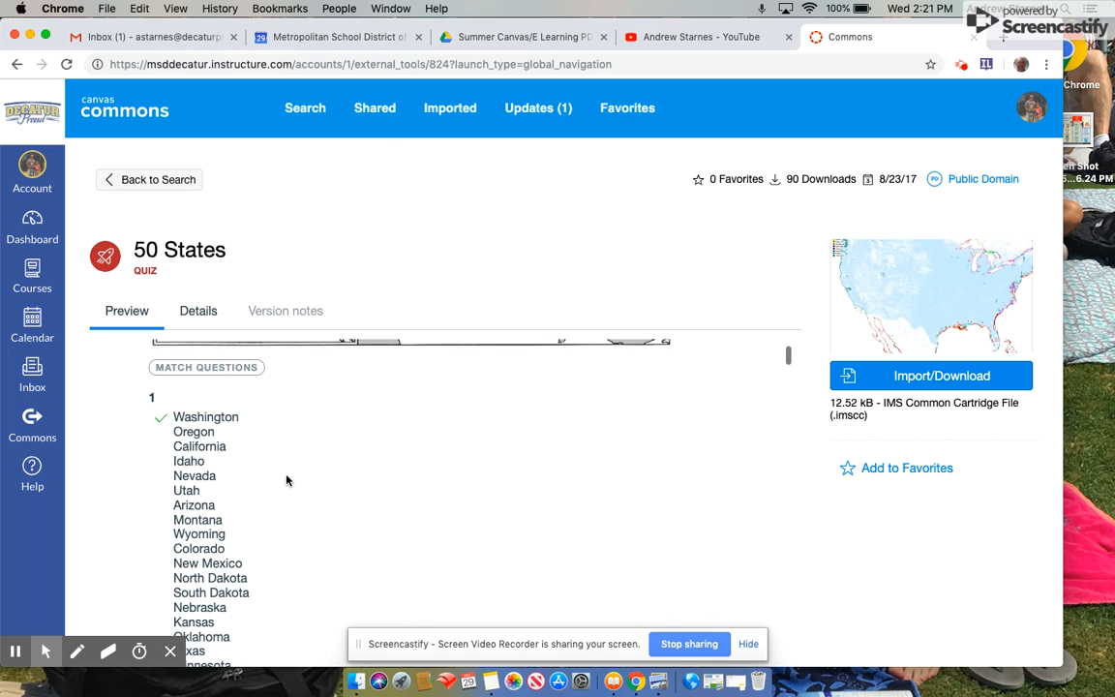
pyautogui.scroll(-8, 286, 479)
pyautogui.scroll(-5, 280, 479)
pyautogui.scroll(11, 281, 479)
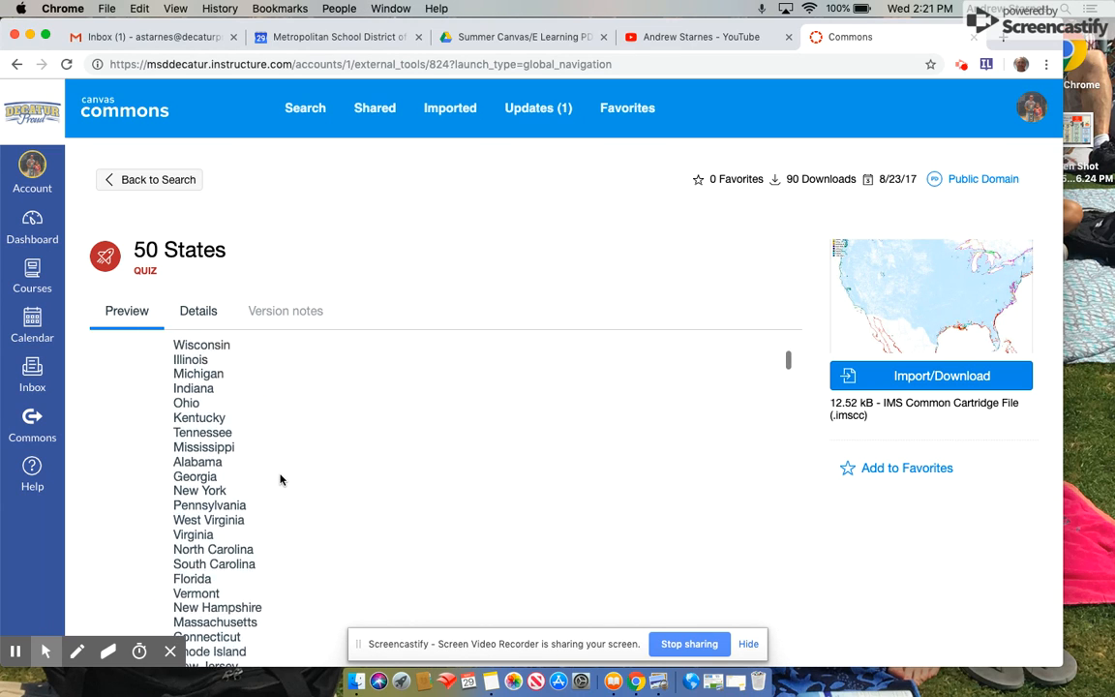
pyautogui.click(281, 479)
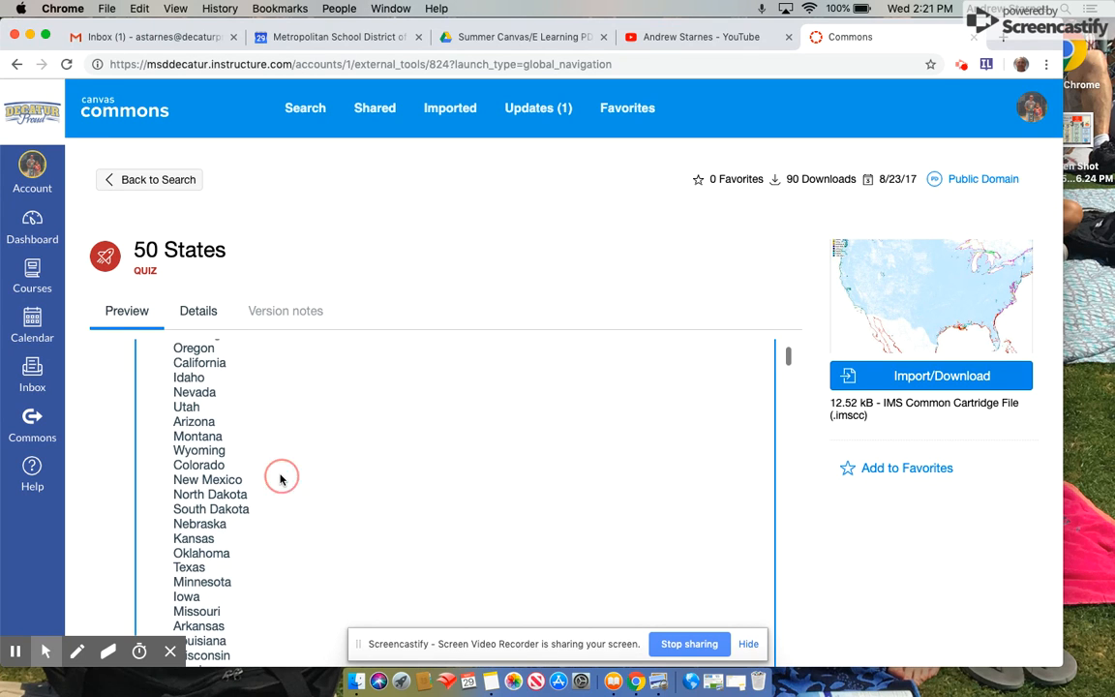
pyautogui.scroll(3, 281, 478)
pyautogui.click(166, 182)
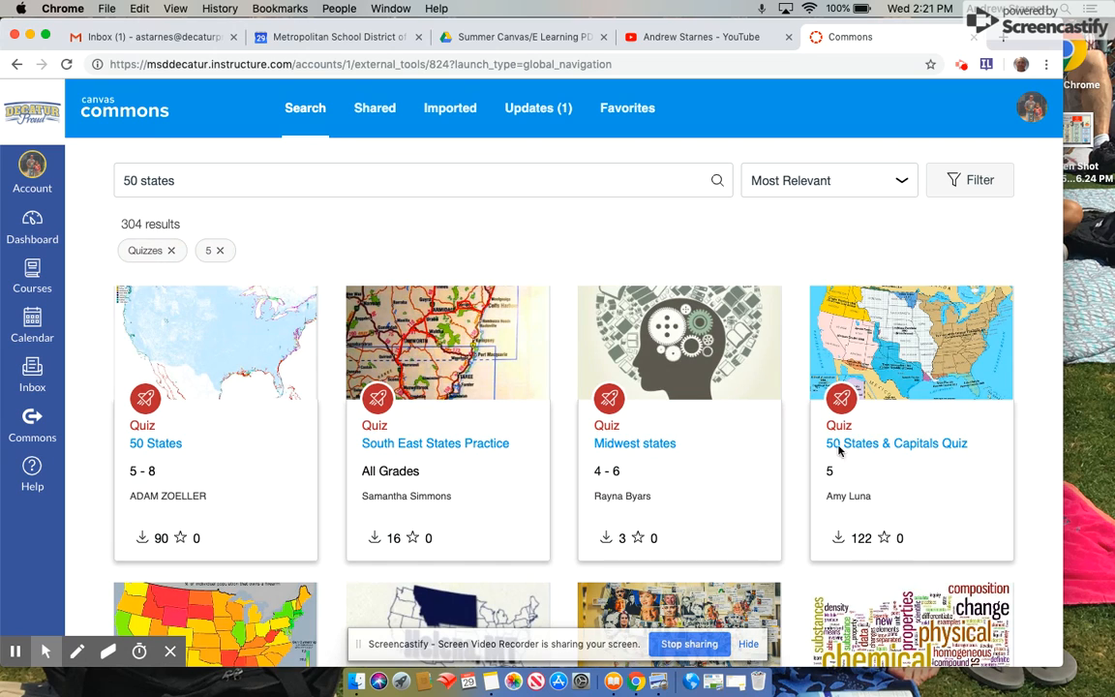
# - Open the 50 States & Capitals Quiz and examine how its map and matching questions are grouped
pyautogui.click(904, 446)
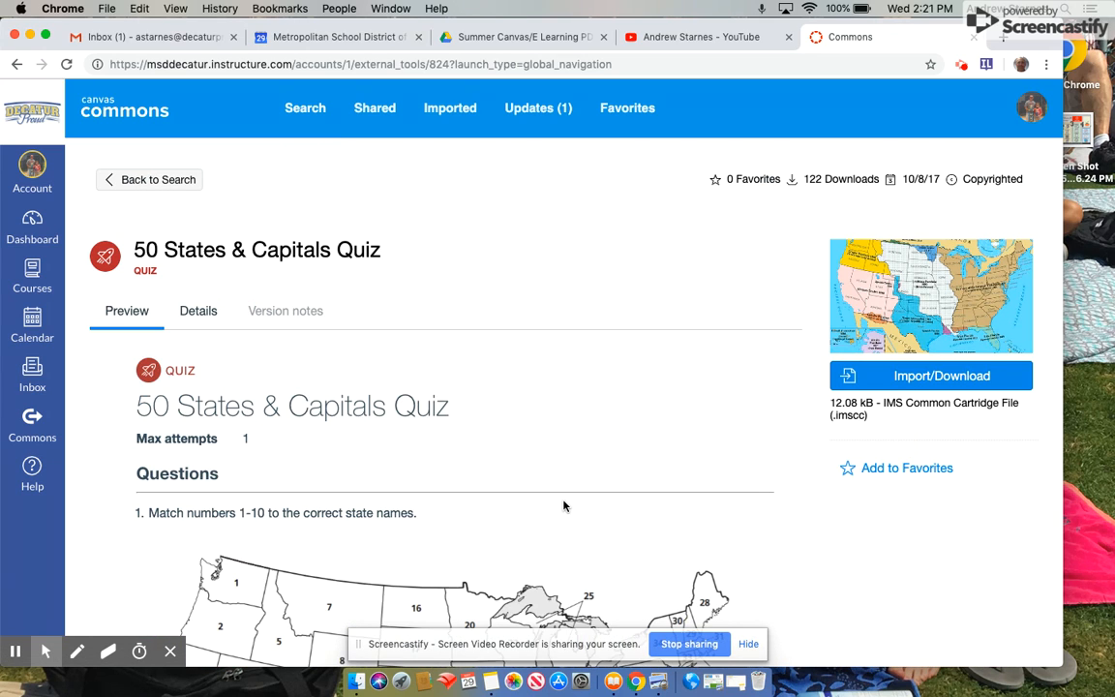
pyautogui.scroll(-5, 565, 505)
pyautogui.scroll(-1, 564, 505)
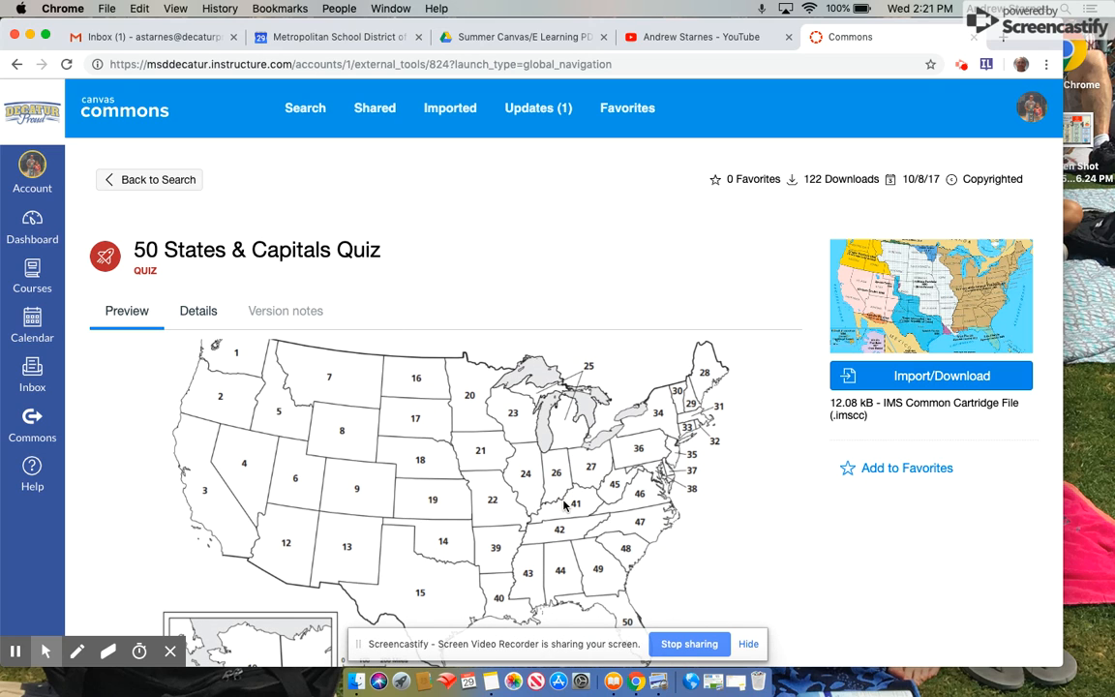
pyautogui.scroll(-10, 565, 506)
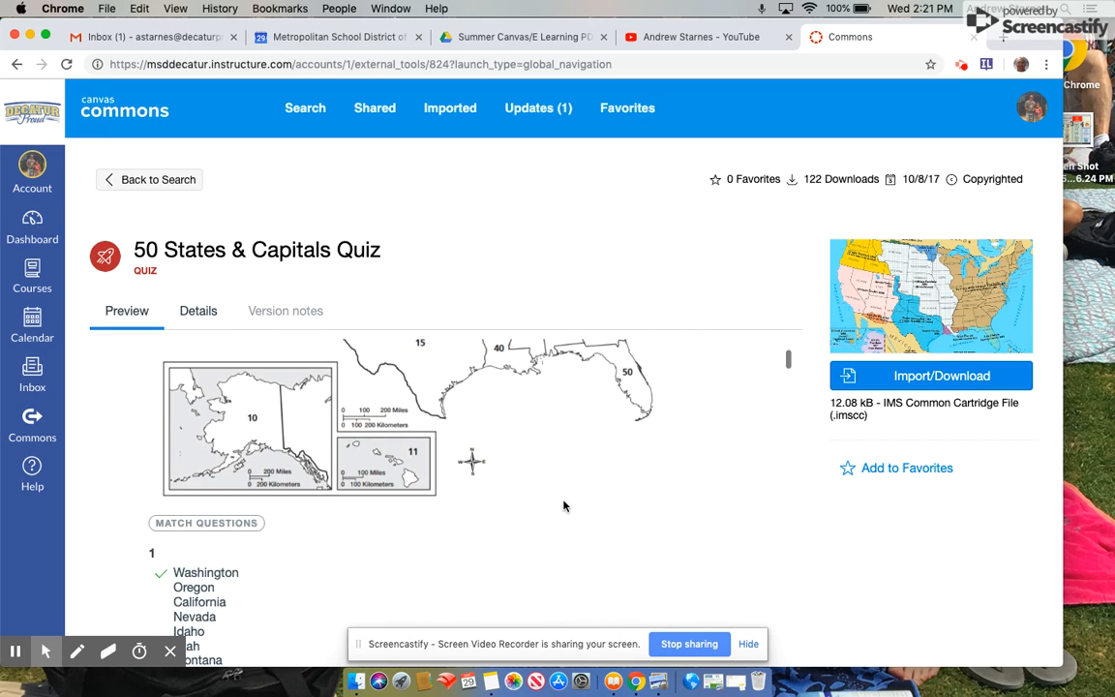
pyautogui.scroll(-5, 564, 505)
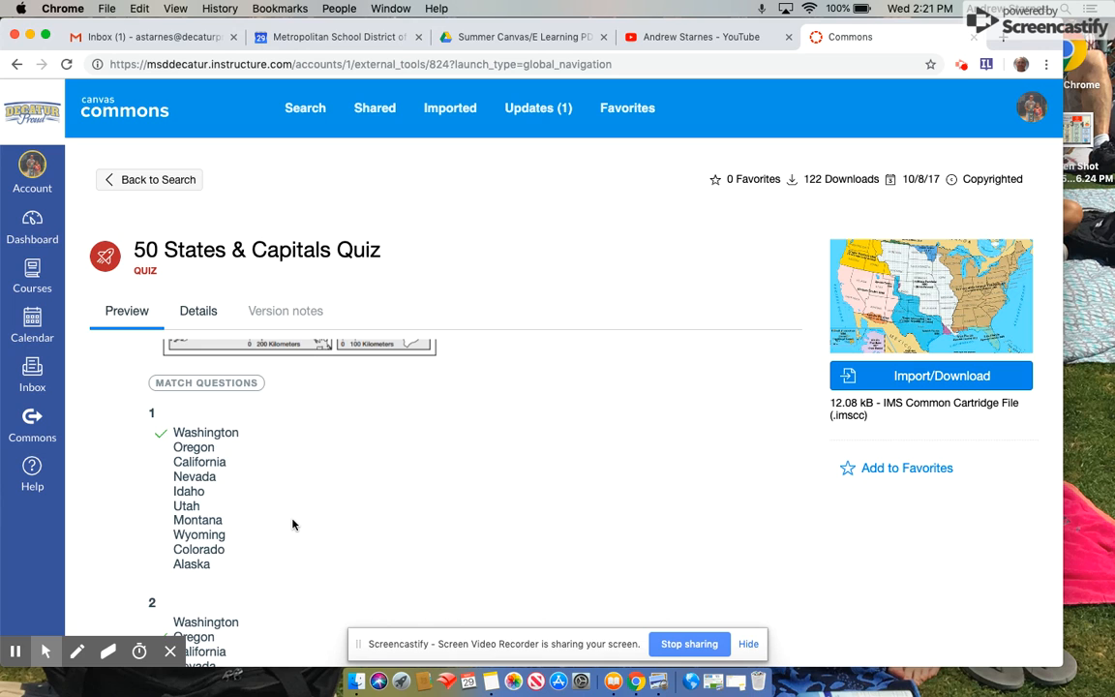
pyautogui.scroll(-5, 294, 525)
pyautogui.scroll(-13, 293, 525)
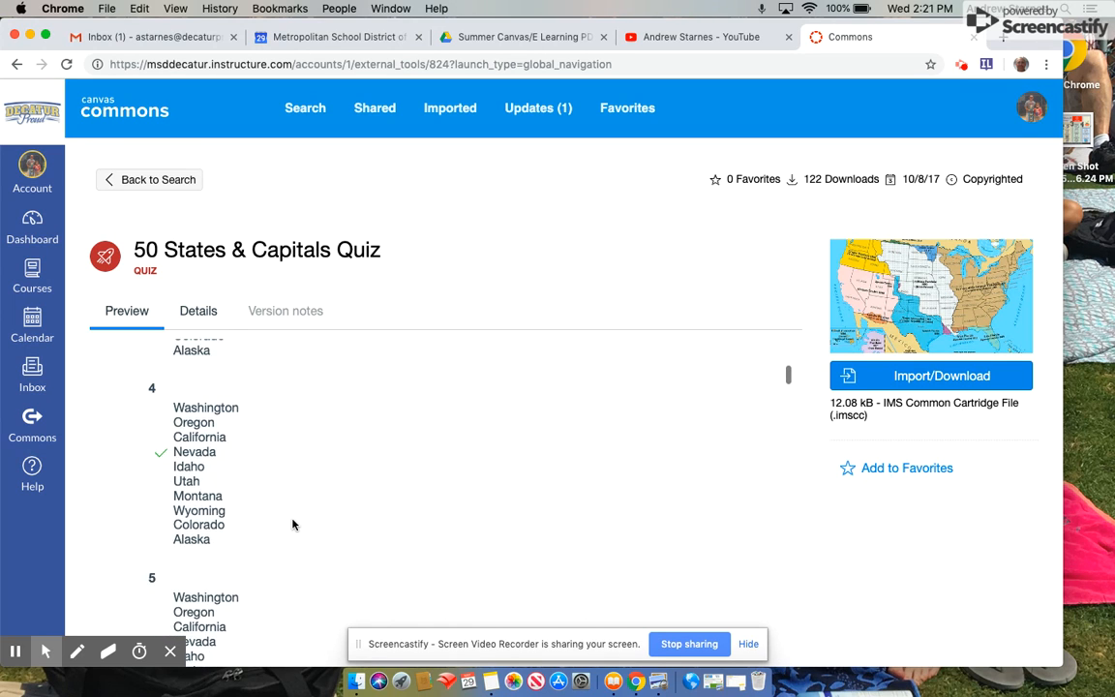
pyautogui.scroll(-16, 293, 525)
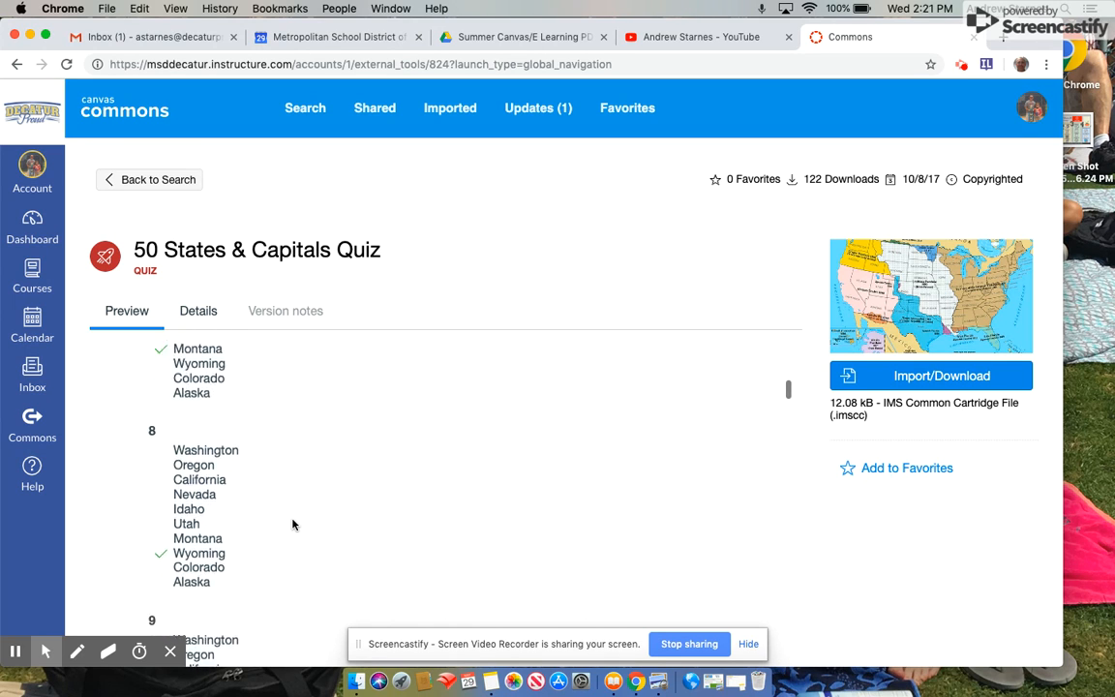
pyautogui.scroll(-1, 293, 525)
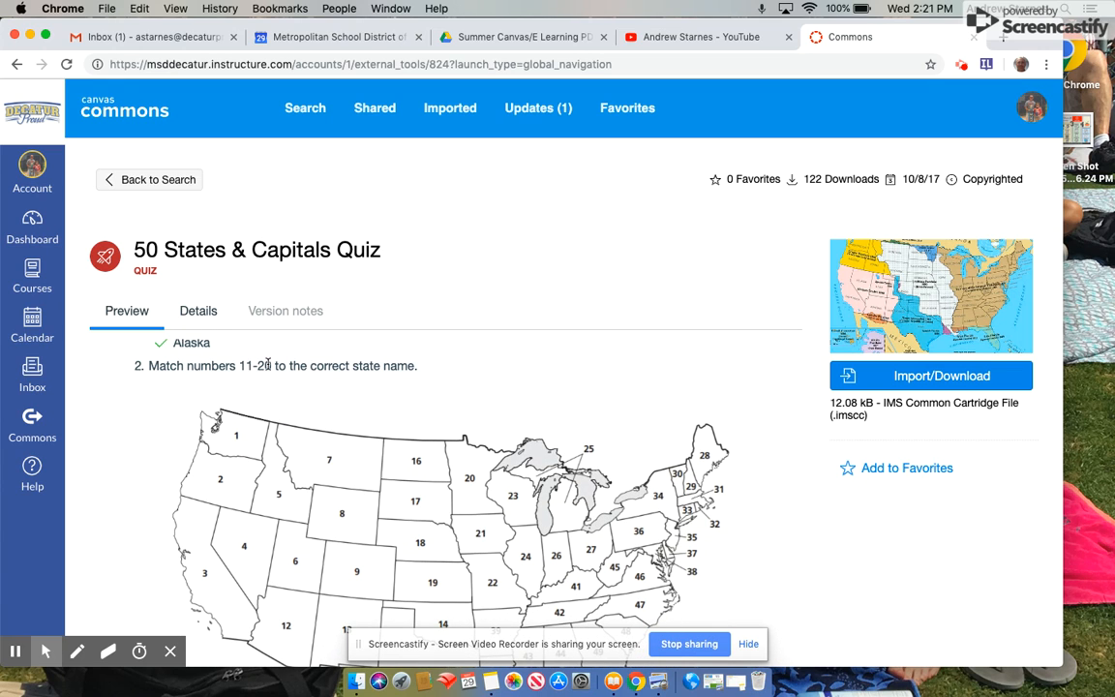
pyautogui.scroll(-9, 435, 435)
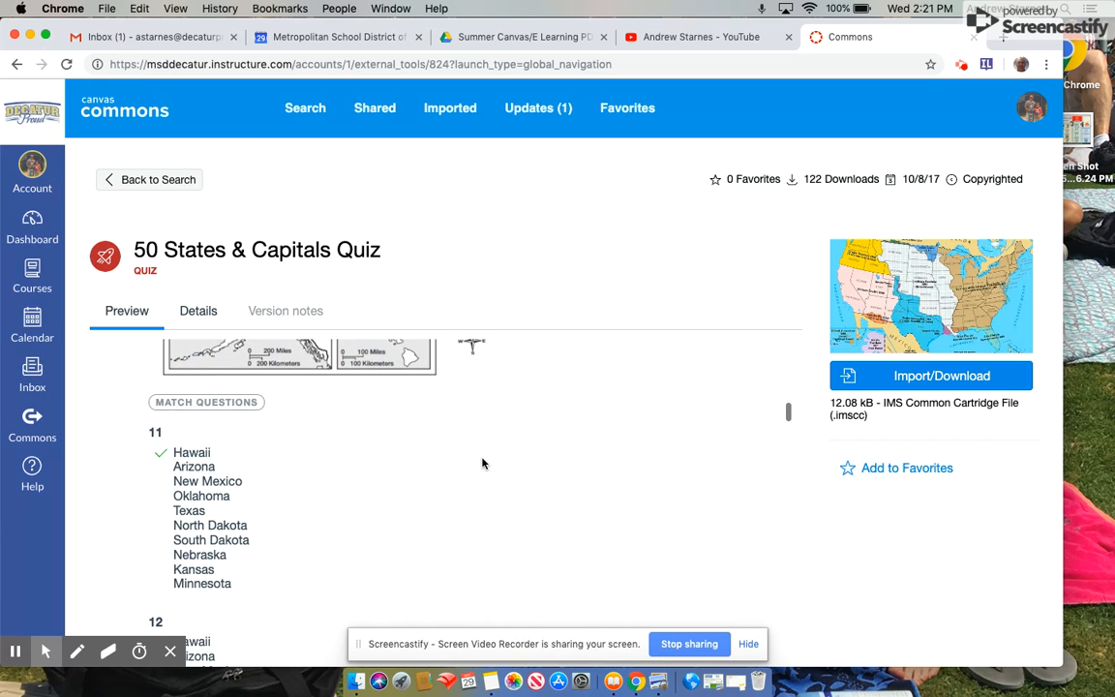
pyautogui.scroll(20, 248, 518)
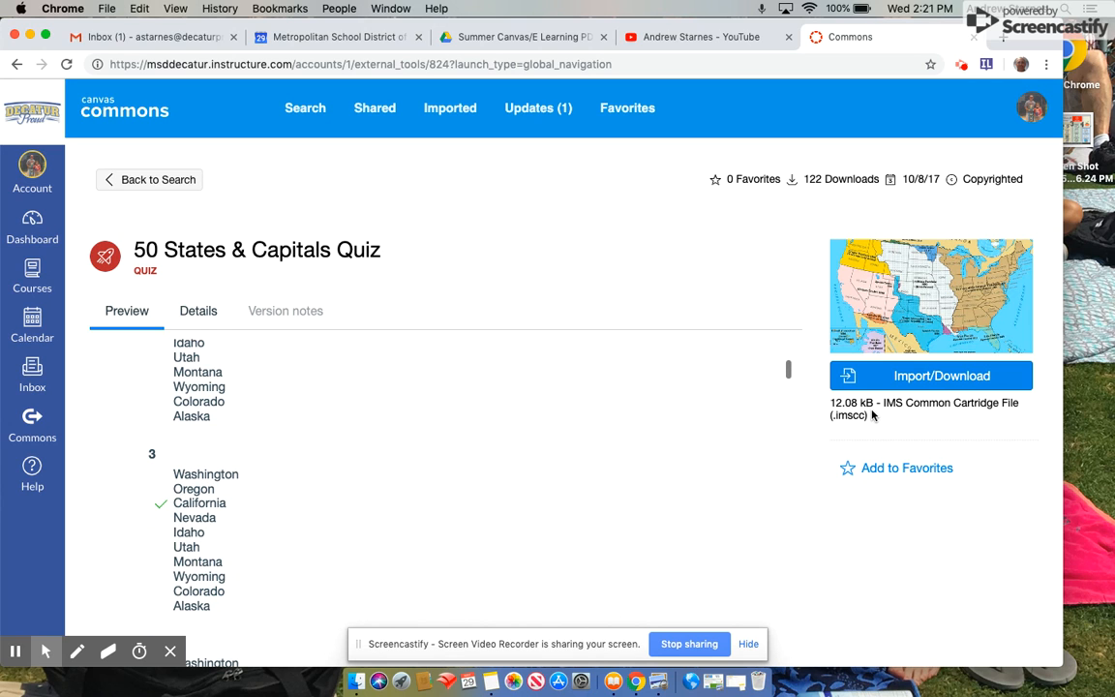
# - Import the 50 States & Capitals Quiz into the Demo course
pyautogui.click(941, 374)
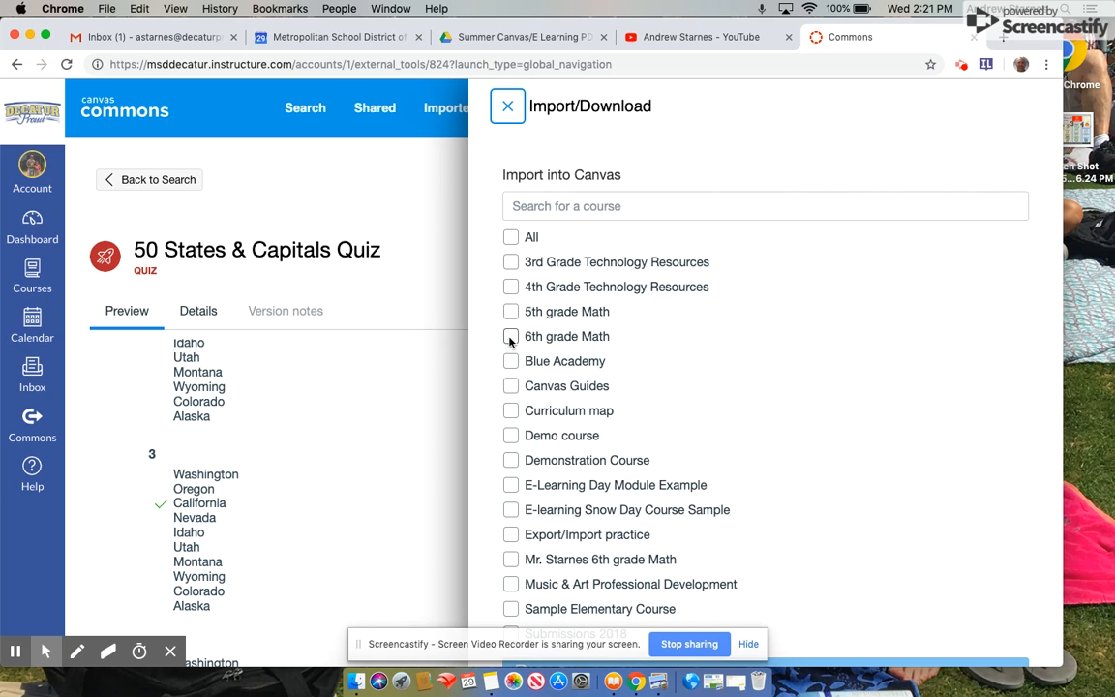
pyautogui.click(511, 435)
pyautogui.scroll(-2, 760, 497)
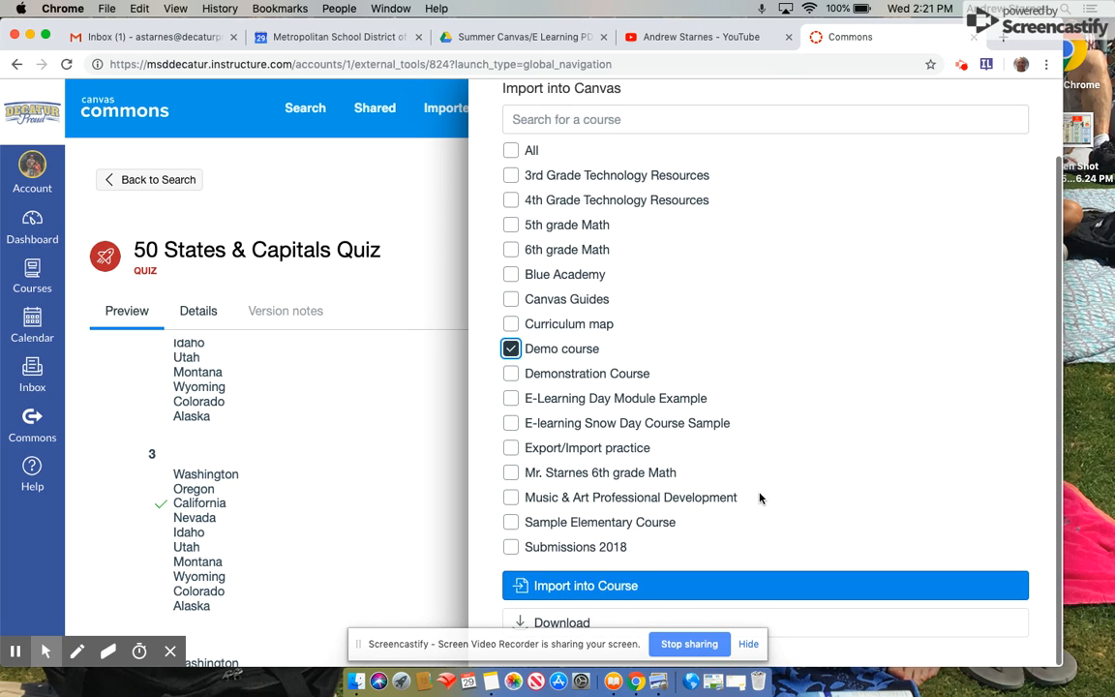
pyautogui.click(651, 586)
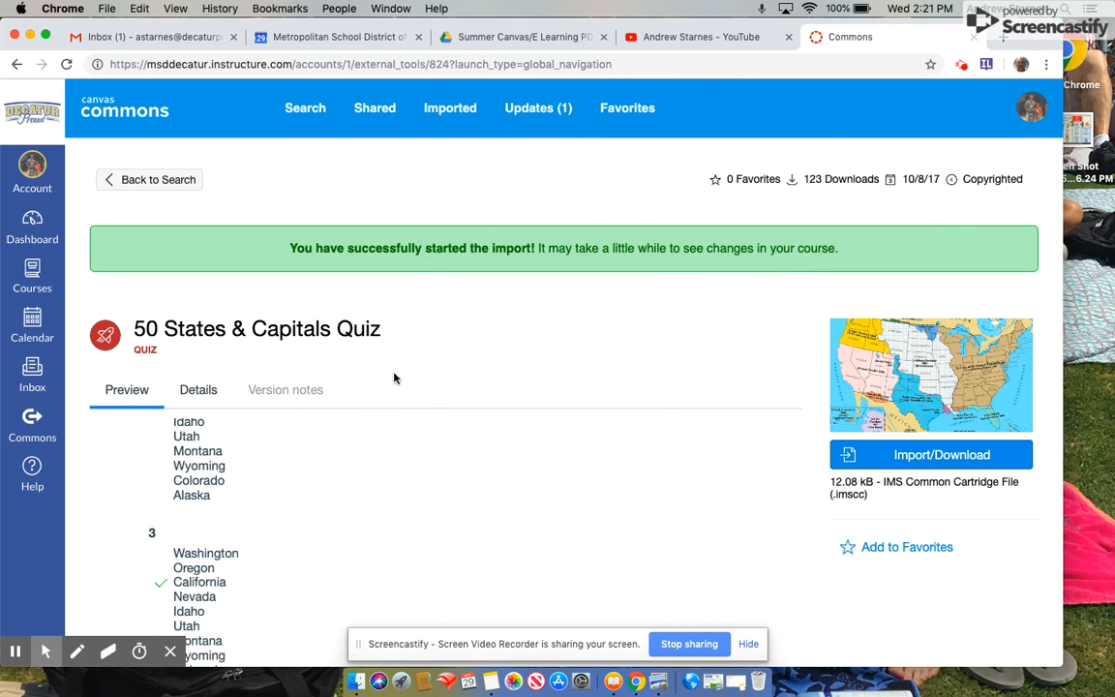
# - Return to the dashboard and open the 50 States & Capitals Quiz from the Demo course's quizzes
pyautogui.click(39, 228)
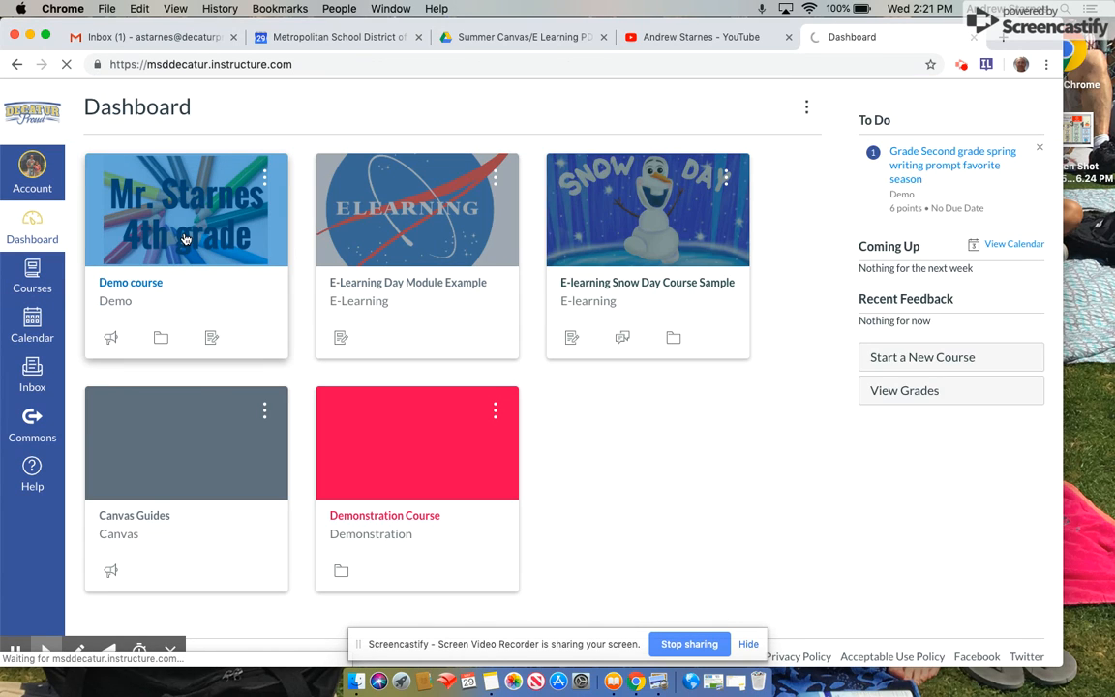
pyautogui.click(184, 239)
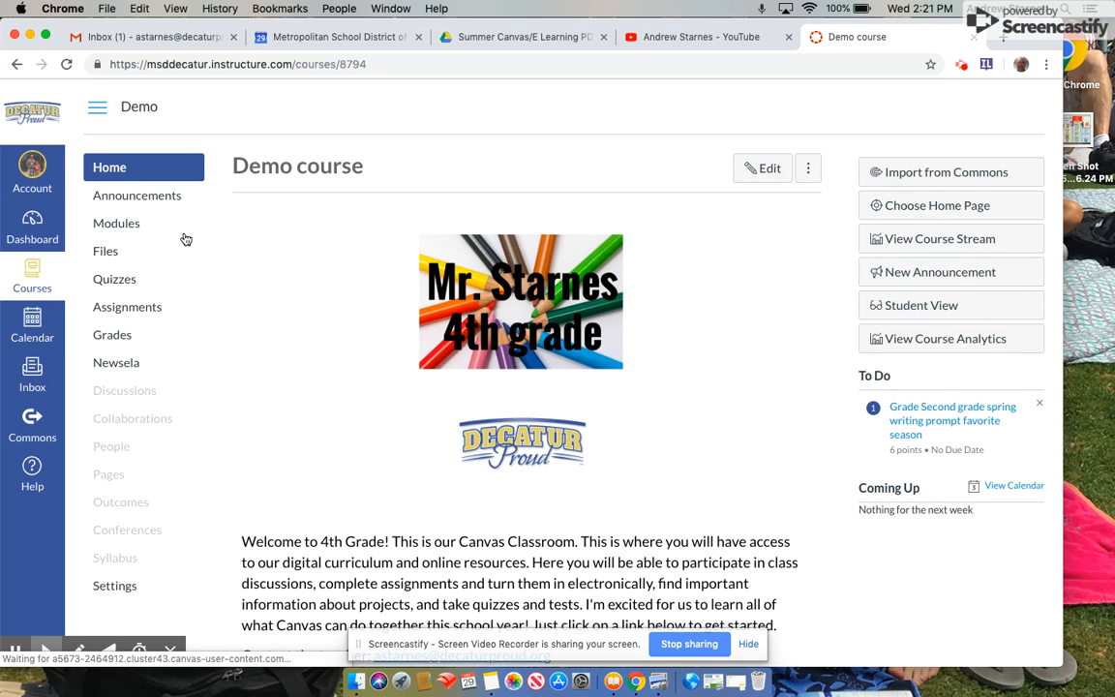
pyautogui.click(131, 282)
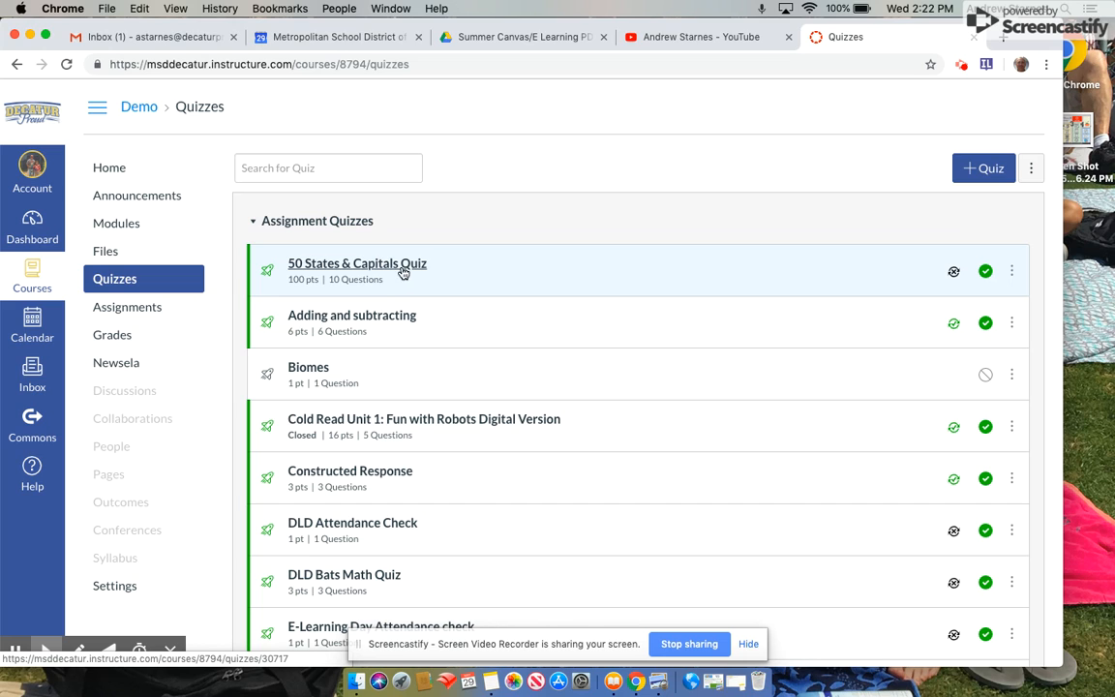
pyautogui.click(404, 270)
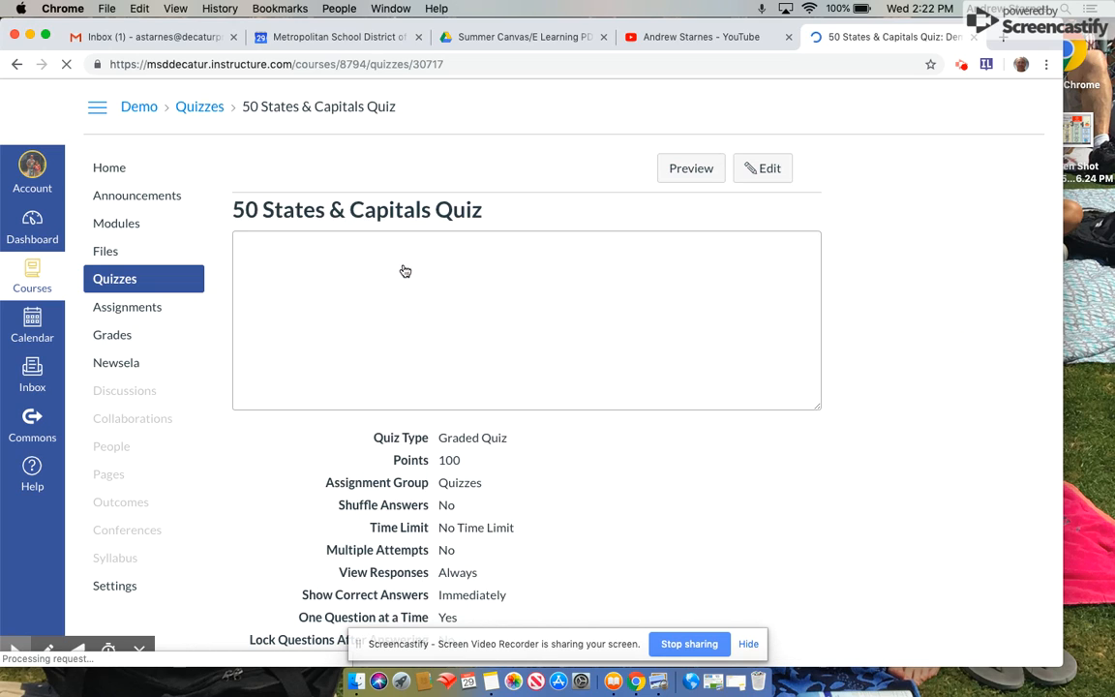
# - Open the 50 States & Capitals Quiz for editing, examine its instructions, options and assignment settings, and save it without changes
pyautogui.click(763, 168)
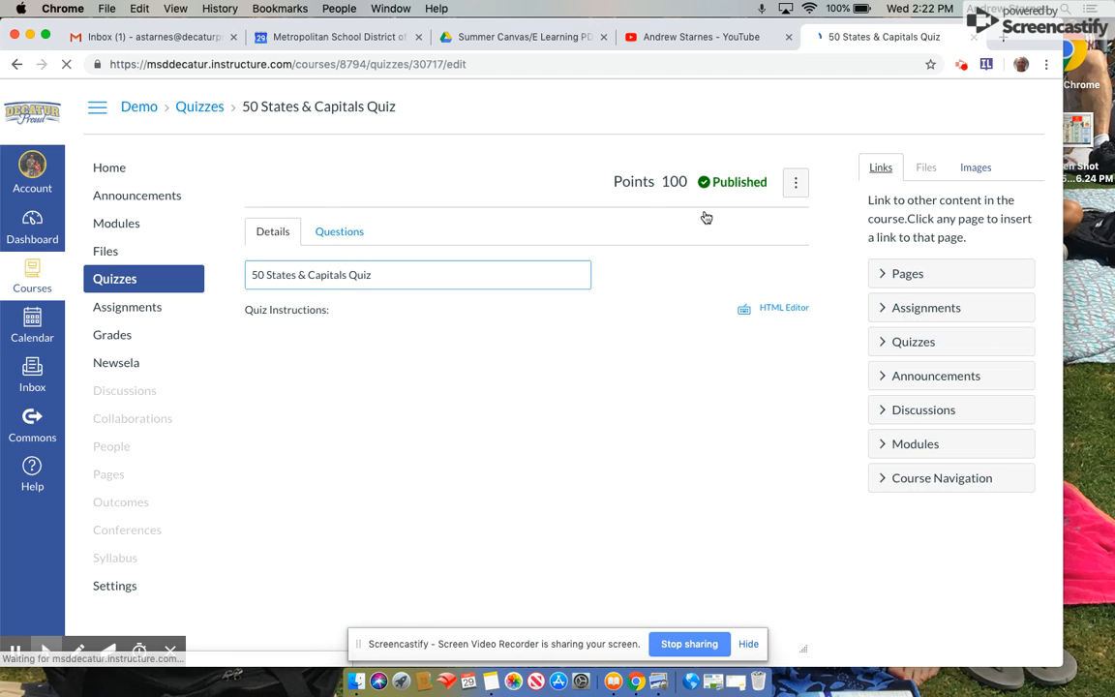
pyautogui.scroll(-5, 580, 286)
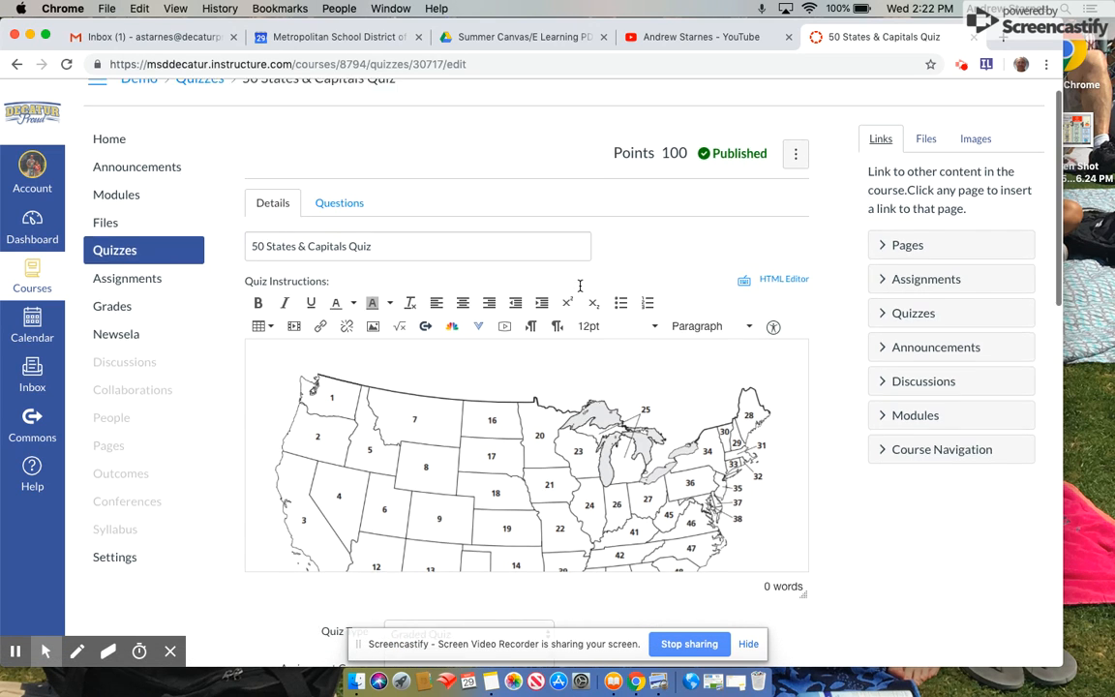
pyautogui.scroll(-5, 580, 287)
pyautogui.scroll(-5, 645, 379)
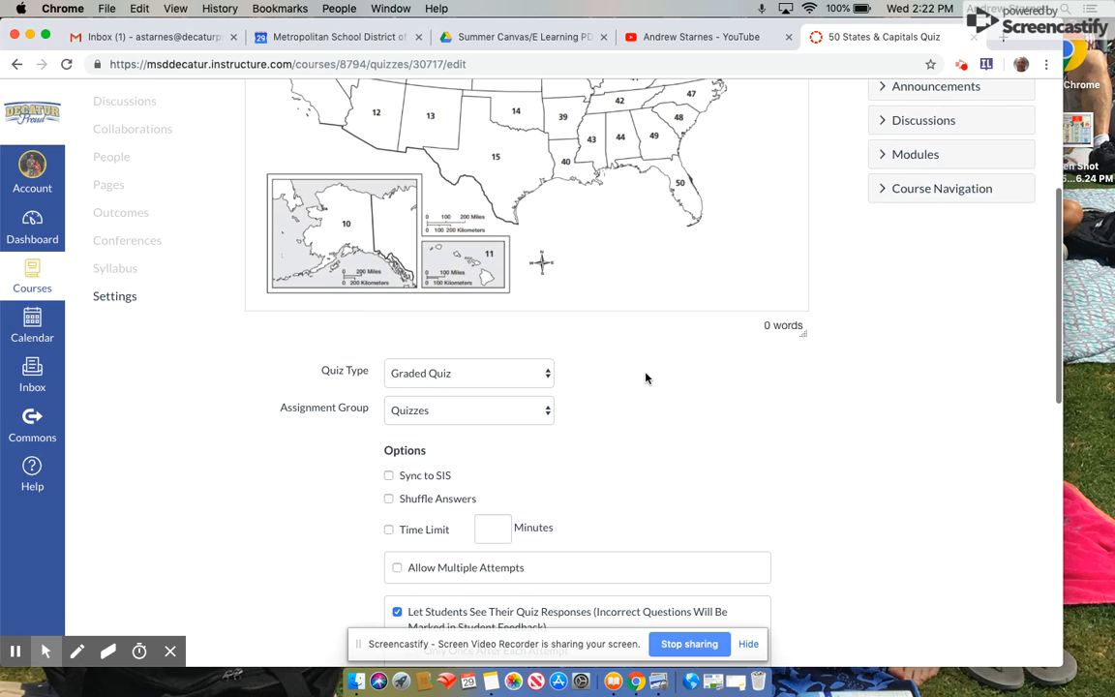
pyautogui.scroll(-2, 646, 379)
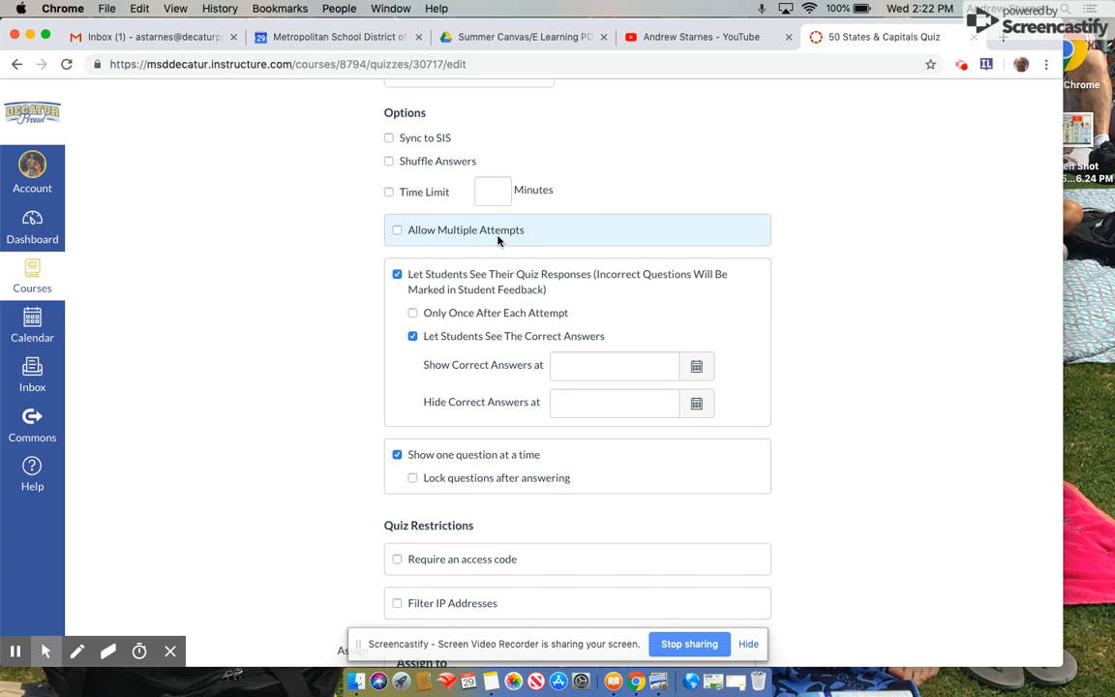
pyautogui.scroll(-5, 514, 319)
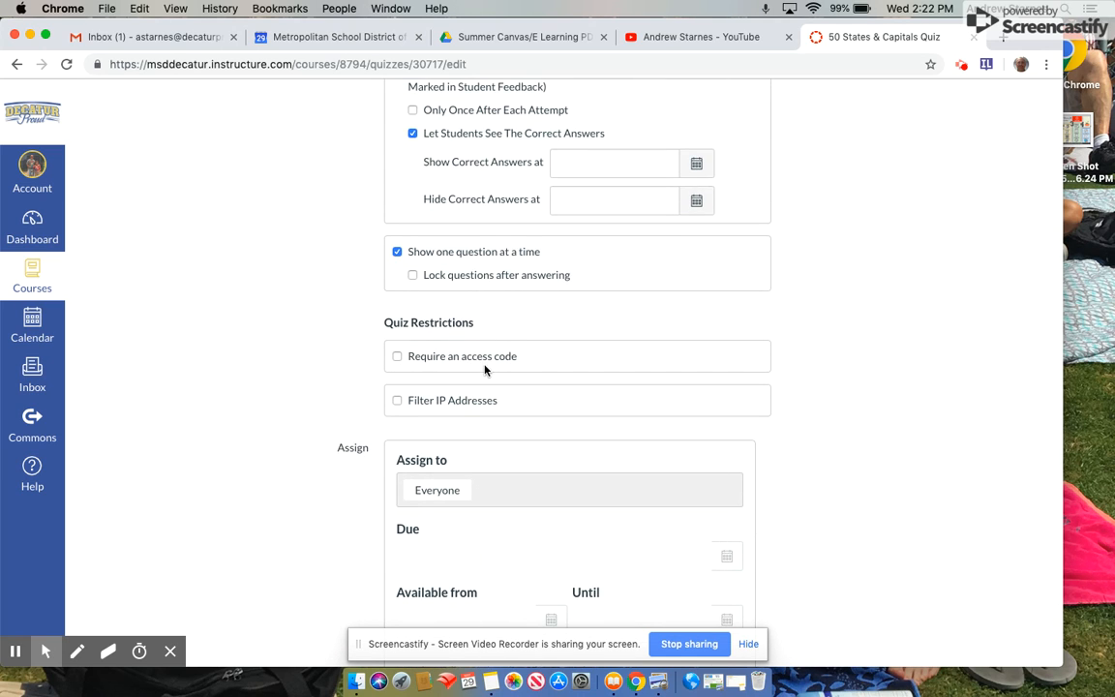
pyautogui.scroll(-4, 485, 369)
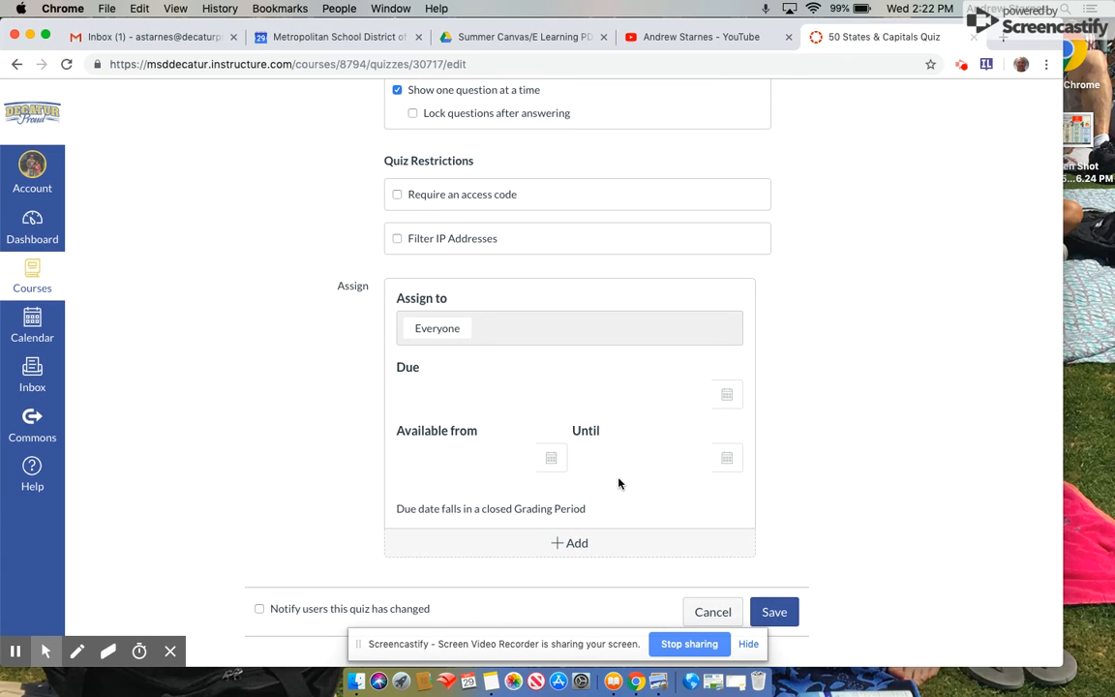
pyautogui.click(779, 610)
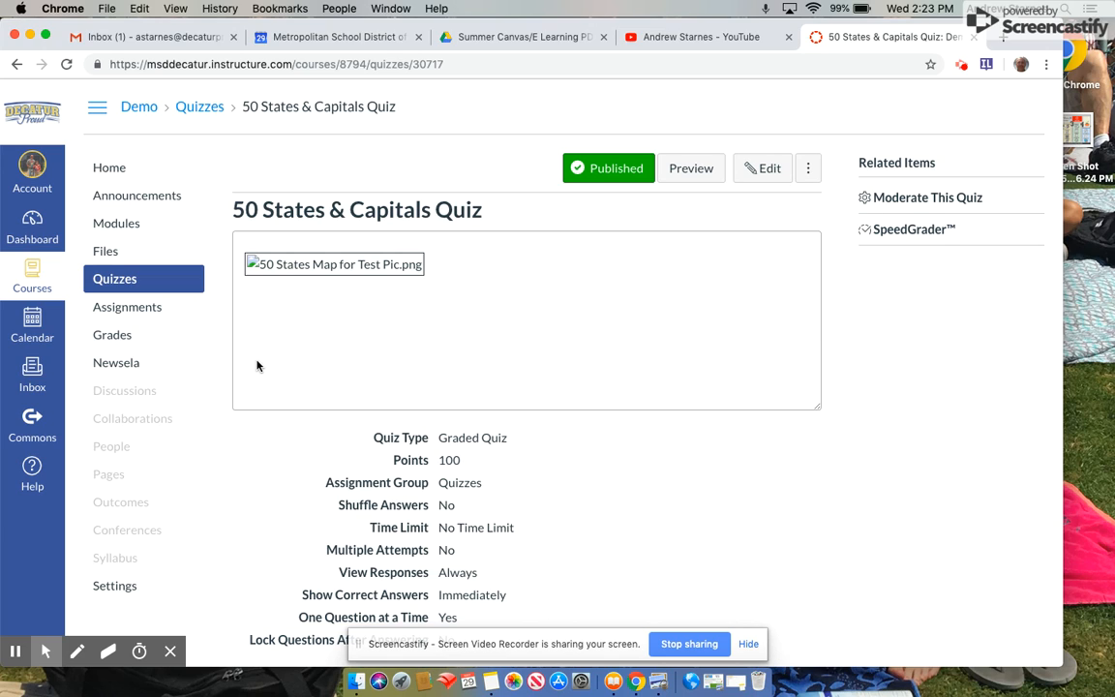
# - Return to the Demo course's quizzes and start sharing the Adding and subtracting quiz to Commons
pyautogui.click(142, 289)
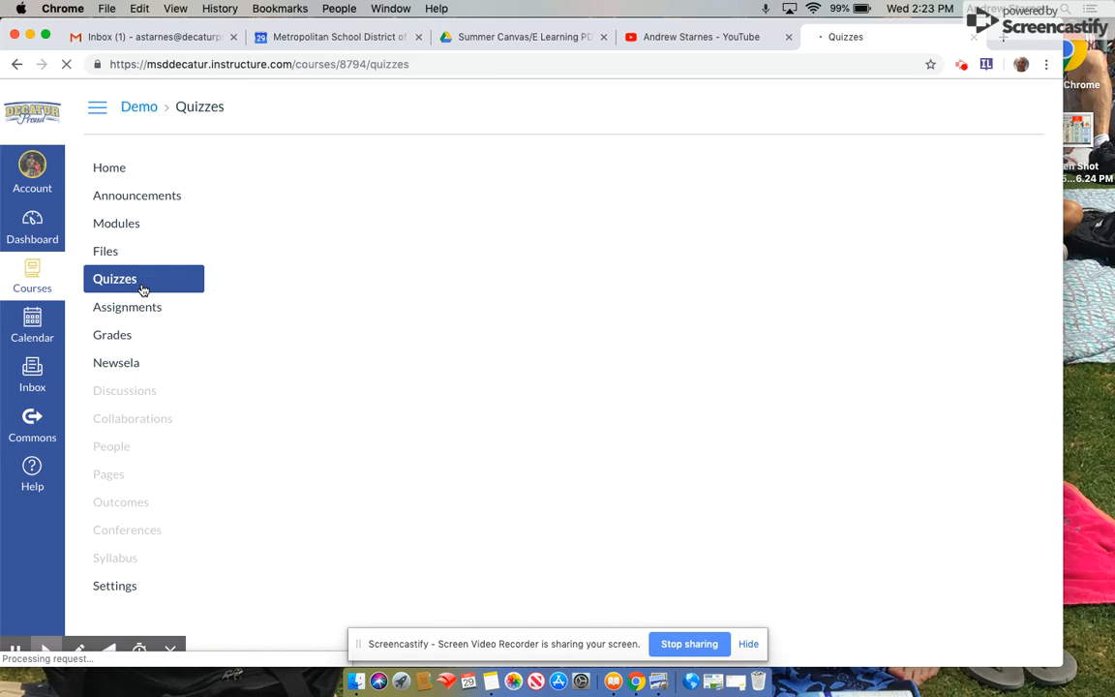
pyautogui.scroll(-2, 373, 349)
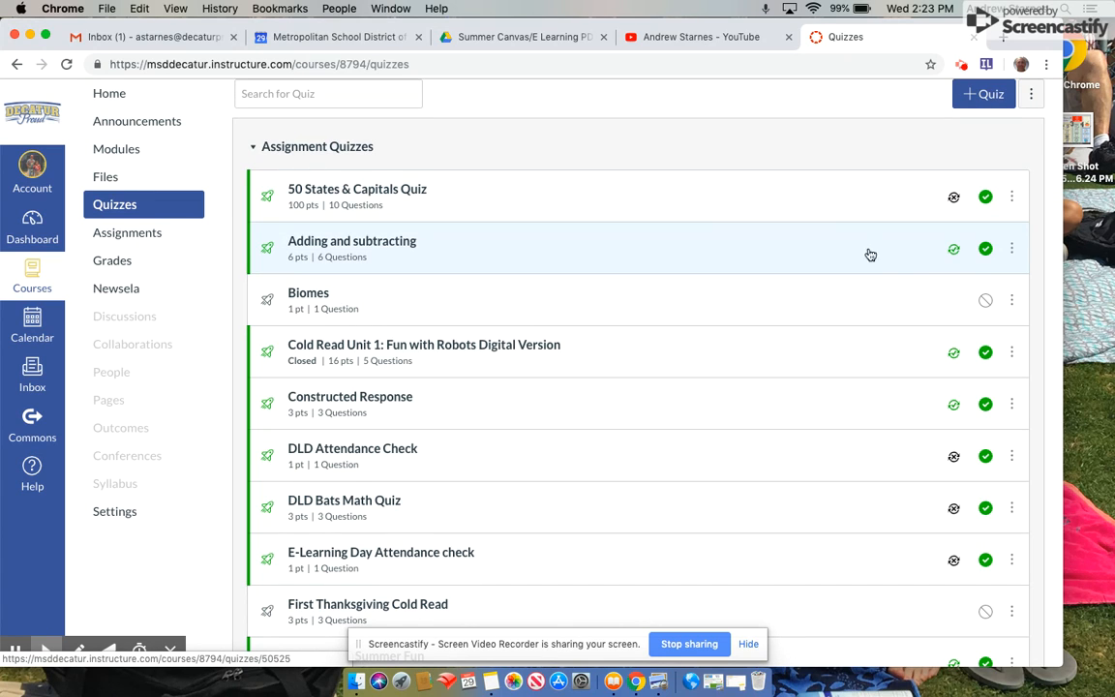
pyautogui.click(1011, 250)
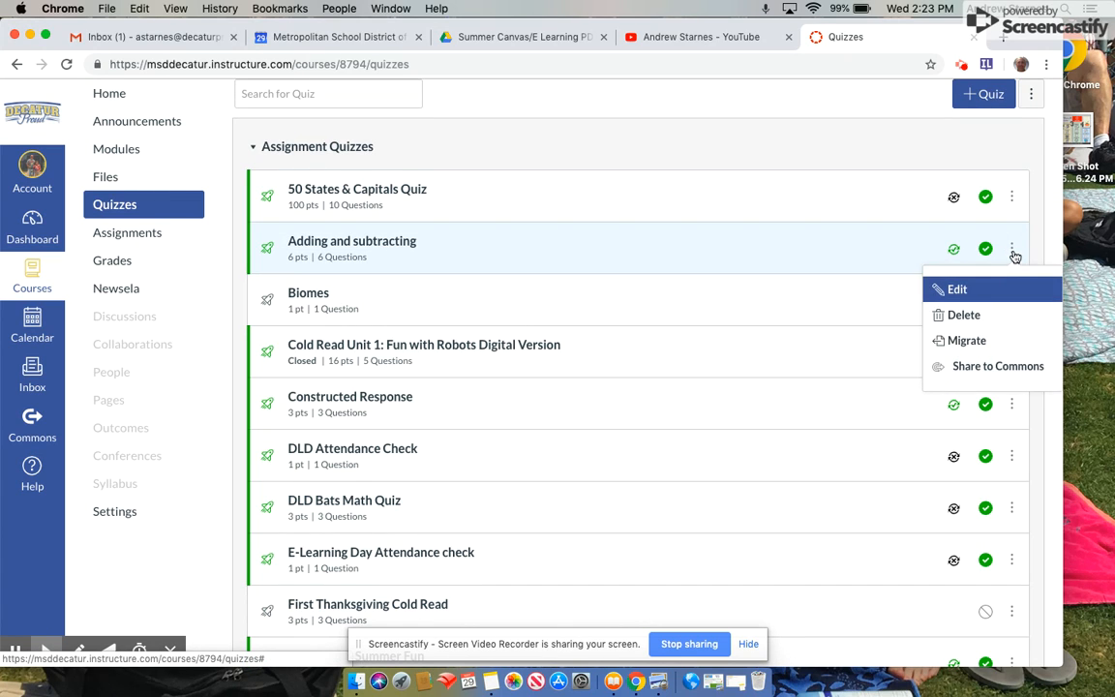
pyautogui.click(963, 367)
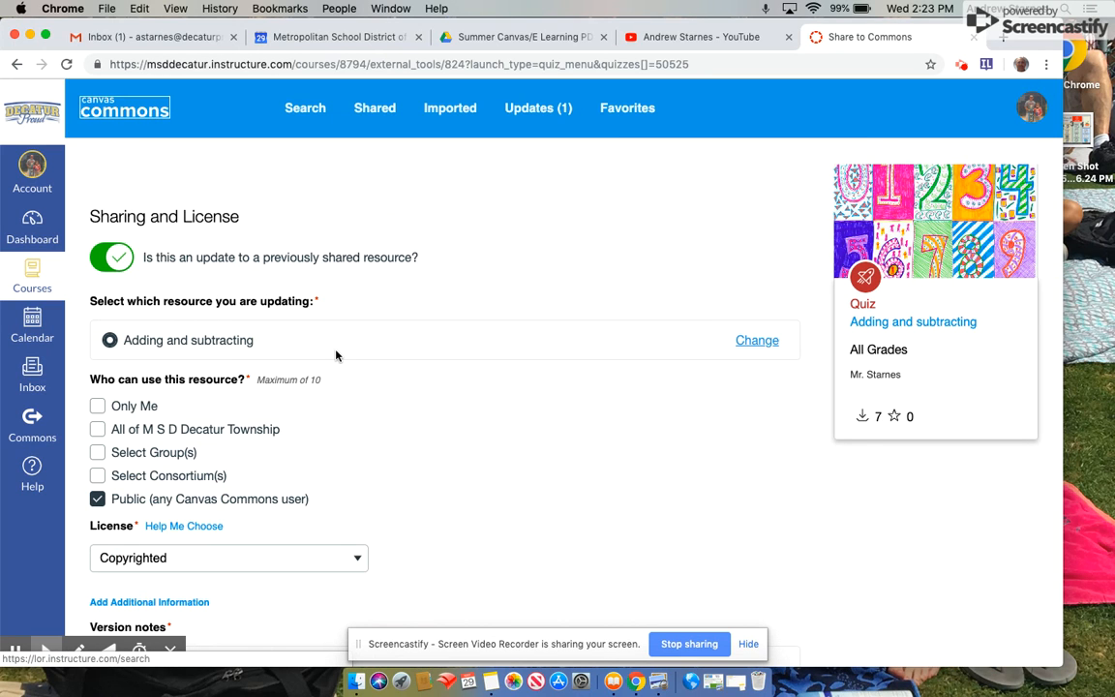
# - Mark the shared quiz as not an update to a previous resource and make it public to any Canvas Commons user
pyautogui.scroll(-2, 336, 355)
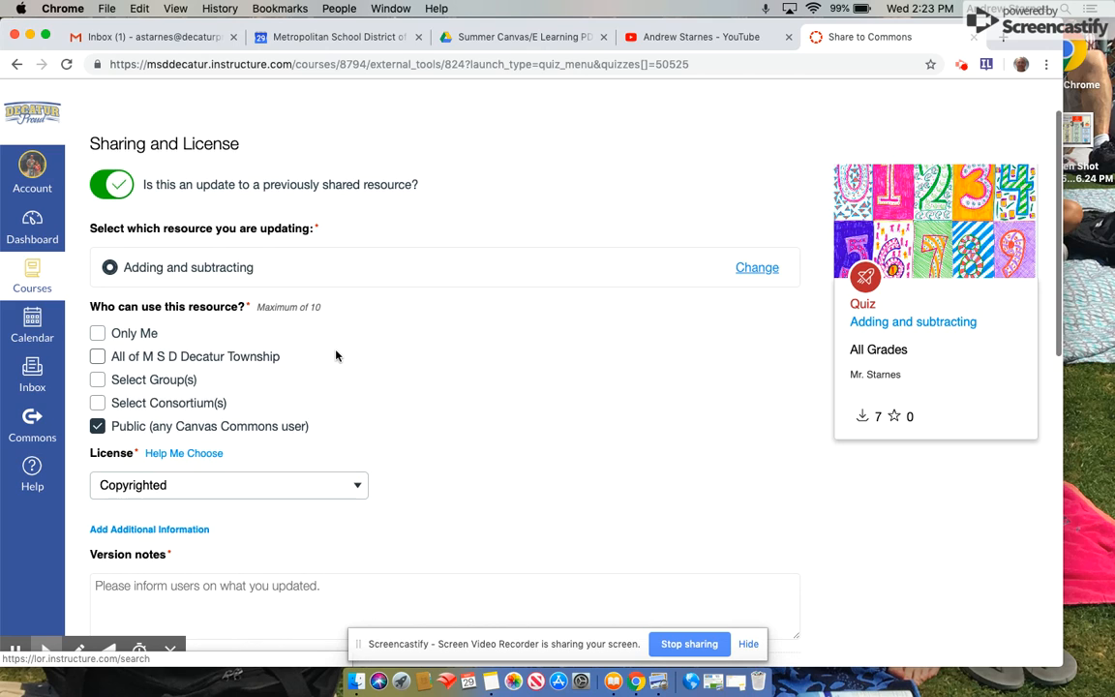
pyautogui.scroll(-2, 335, 355)
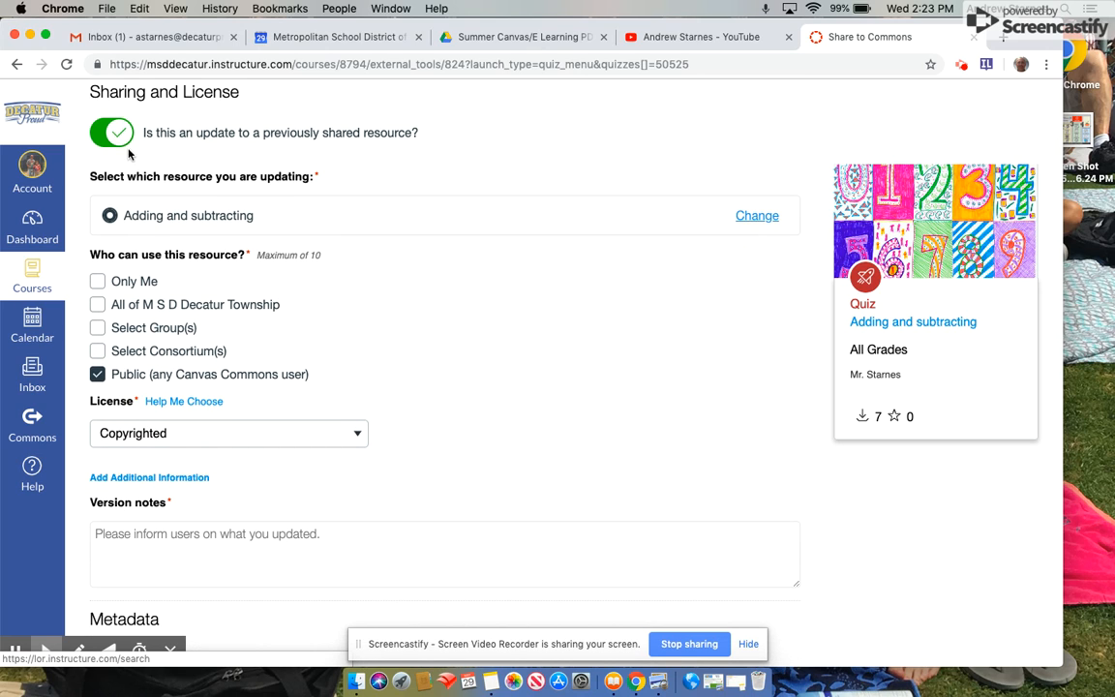
pyautogui.click(115, 134)
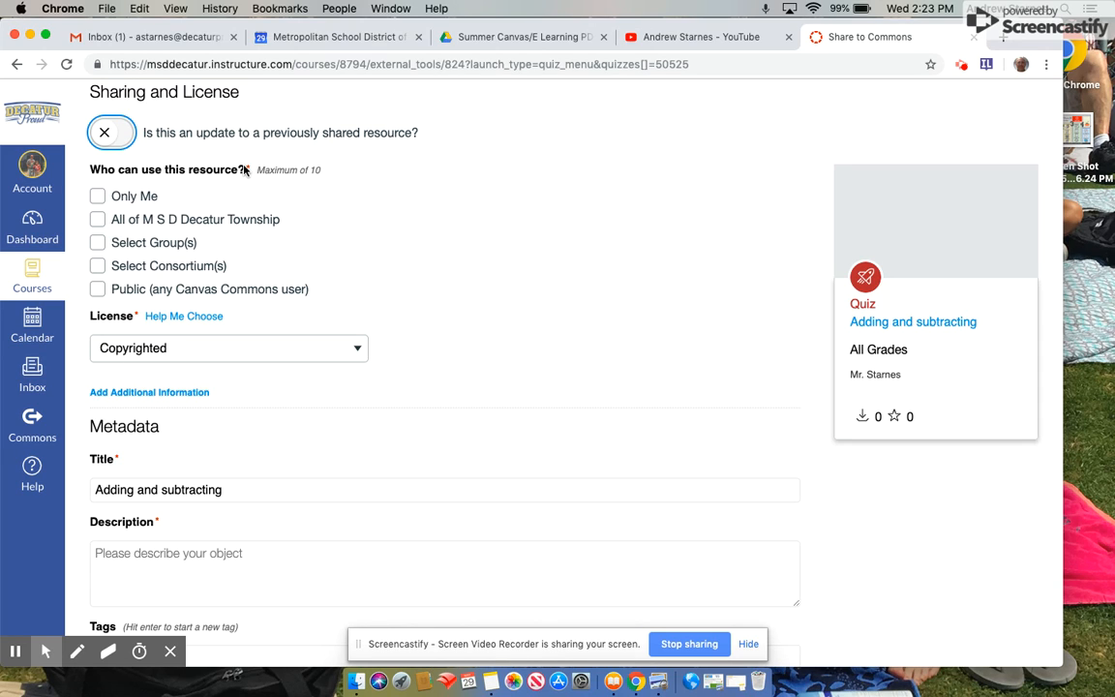
pyautogui.scroll(-1, 213, 178)
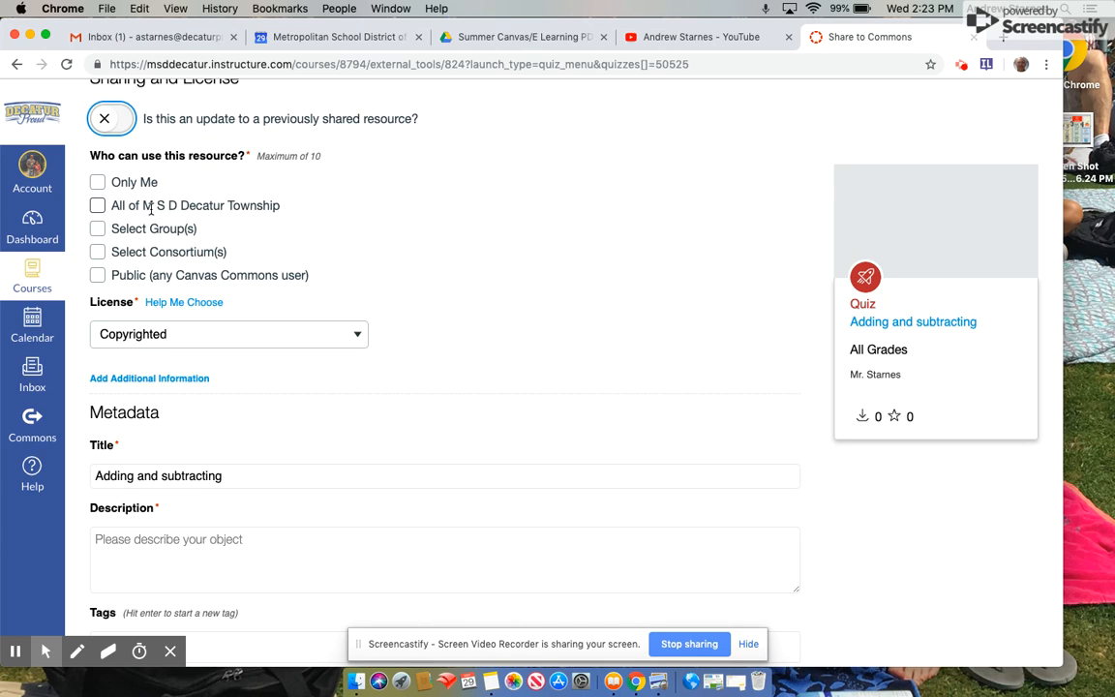
pyautogui.click(98, 276)
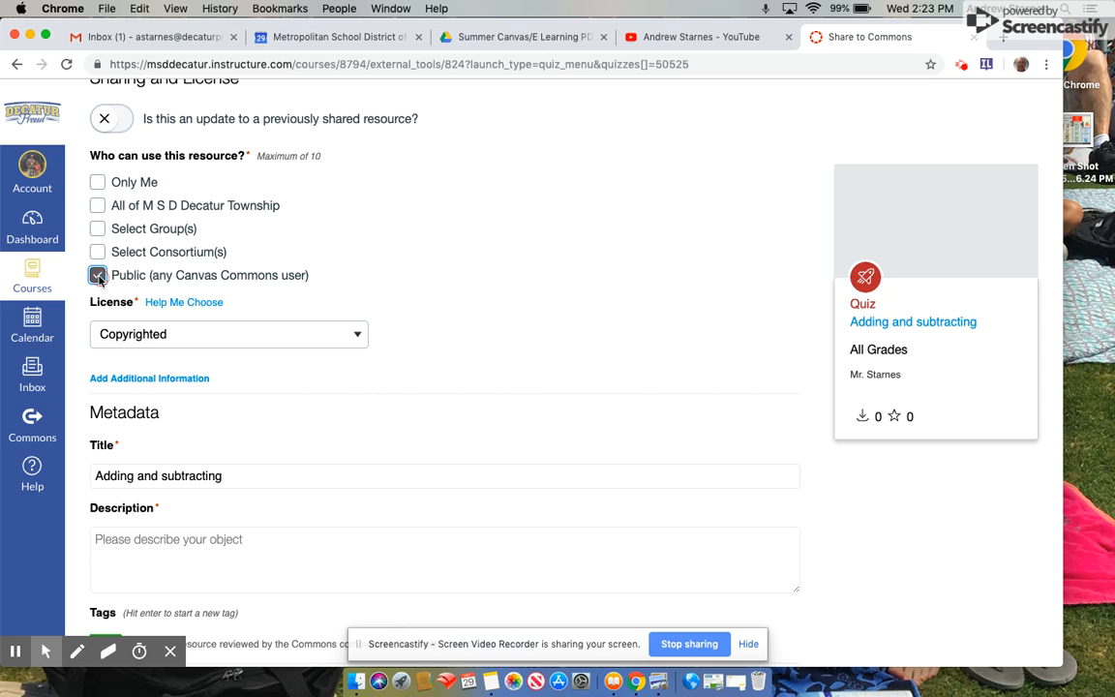
# - Describe the quiz as "A short quiz over adding and subtracting" and enter the tag "computation"
pyautogui.scroll(-5, 336, 311)
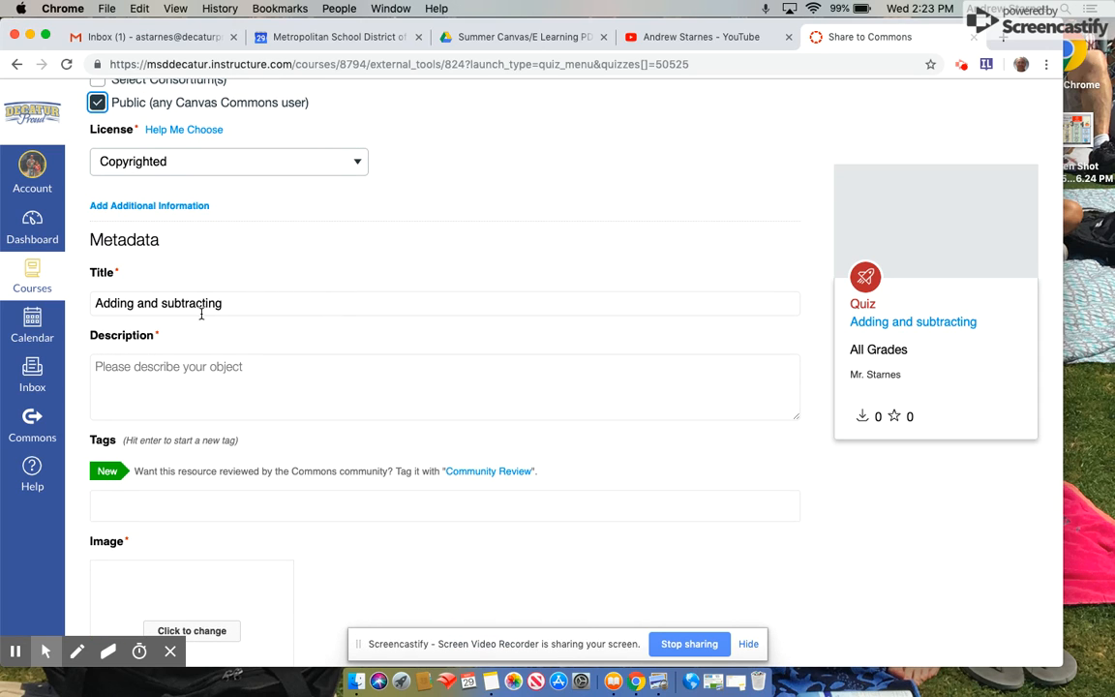
pyautogui.click(174, 368)
pyautogui.write('A qui')
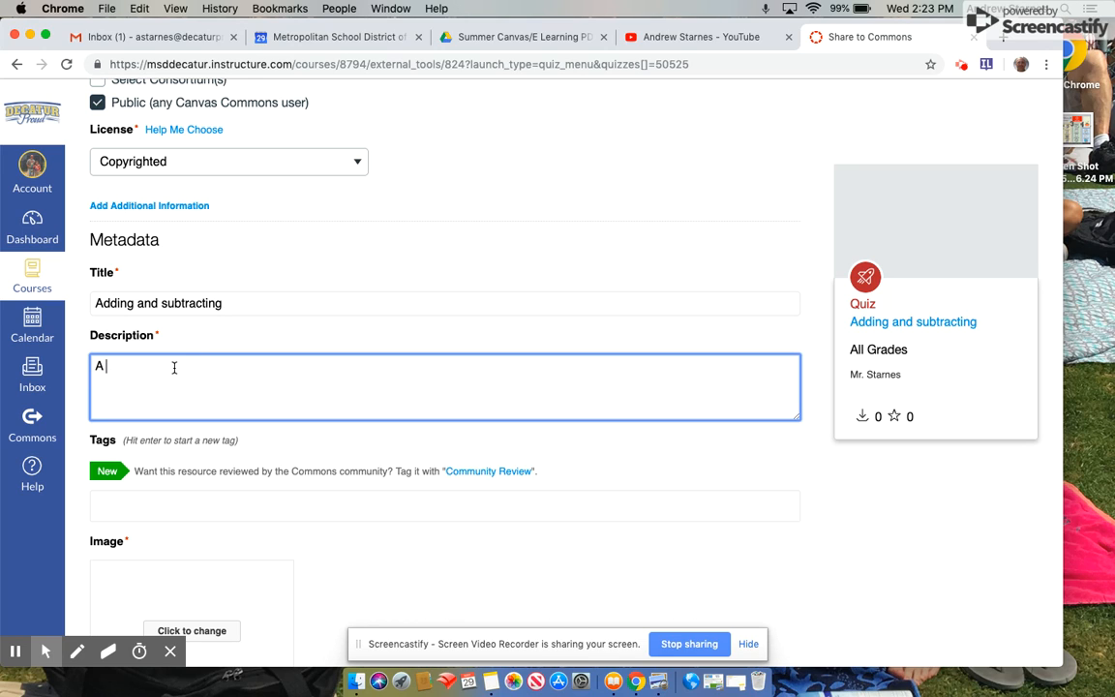
pyautogui.press('BackSpace')
pyautogui.press('BackSpace')
pyautogui.press('BackSpace')
pyautogui.write('short quiz over adding nd')
pyautogui.press('BackSpace')
pyautogui.press('BackSpace')
pyautogui.write('and ')
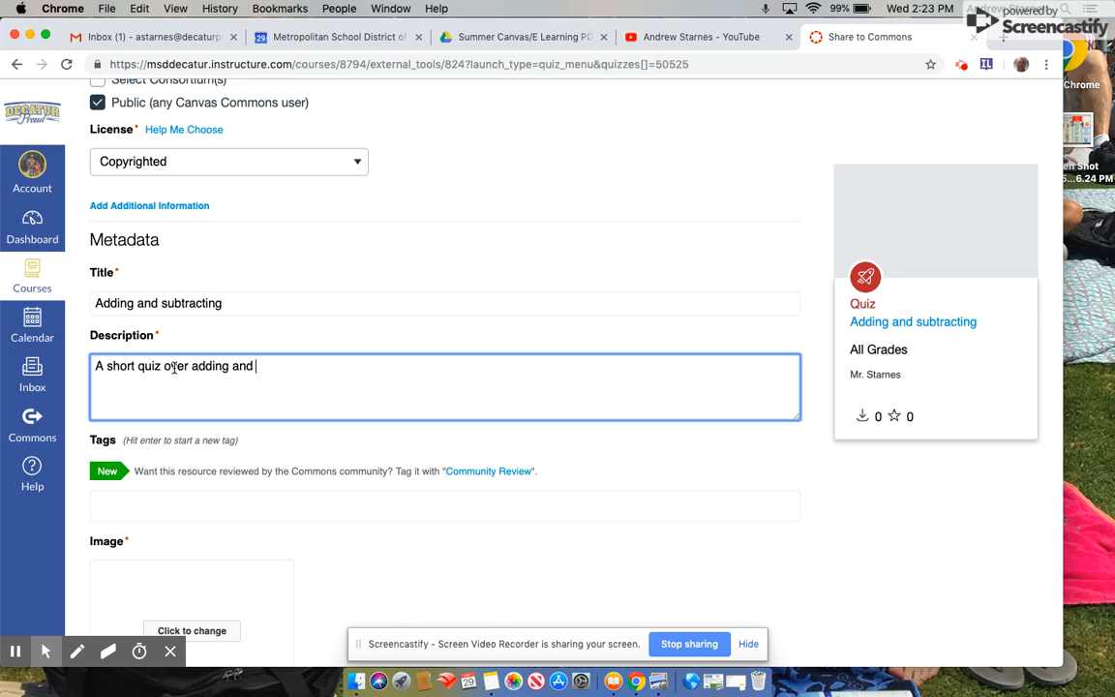
pyautogui.write('subtracting')
pyautogui.click(182, 497)
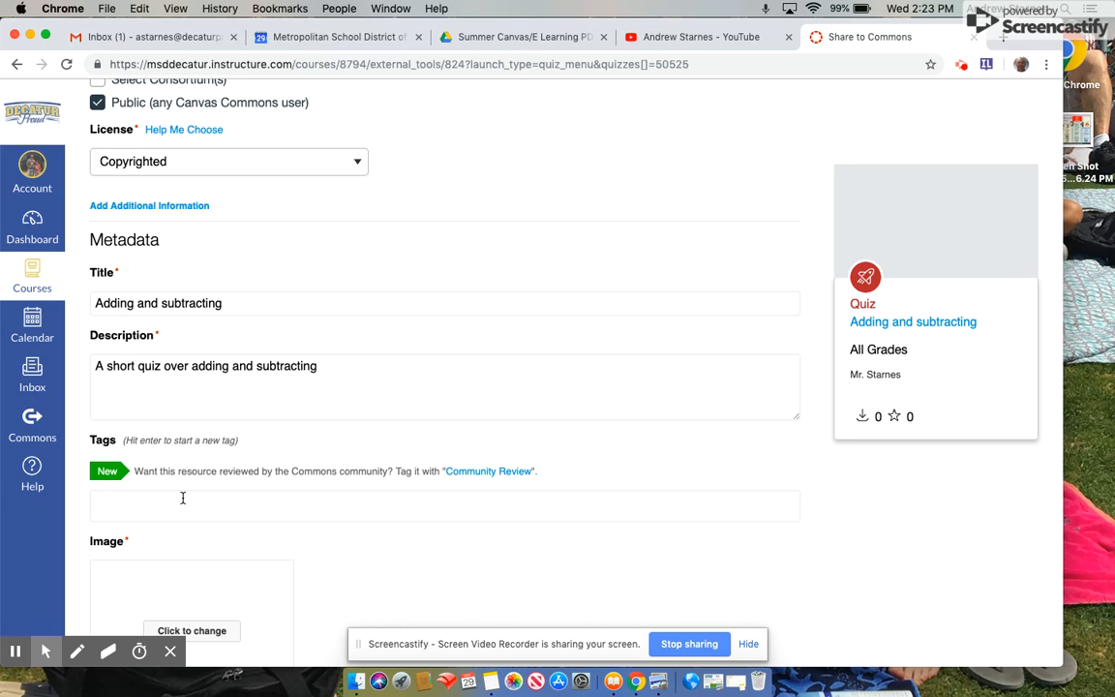
pyautogui.write('computation')
# - Open the image selection for the shared quiz and search Flickr for "adding"
pyautogui.scroll(-4, 245, 529)
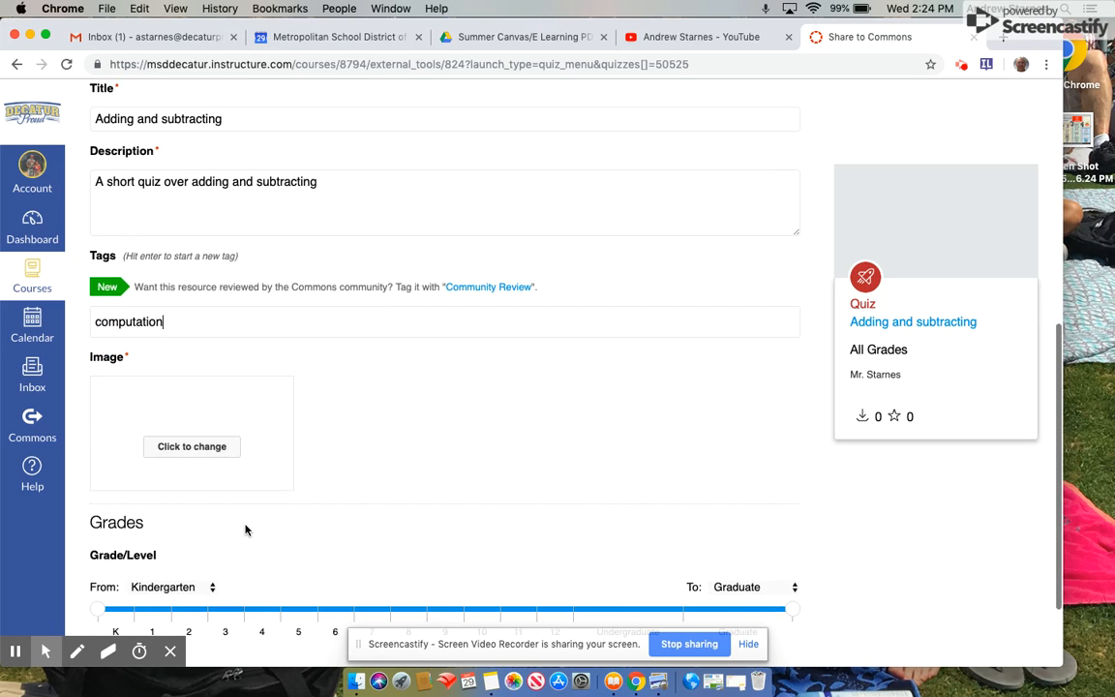
pyautogui.click(206, 451)
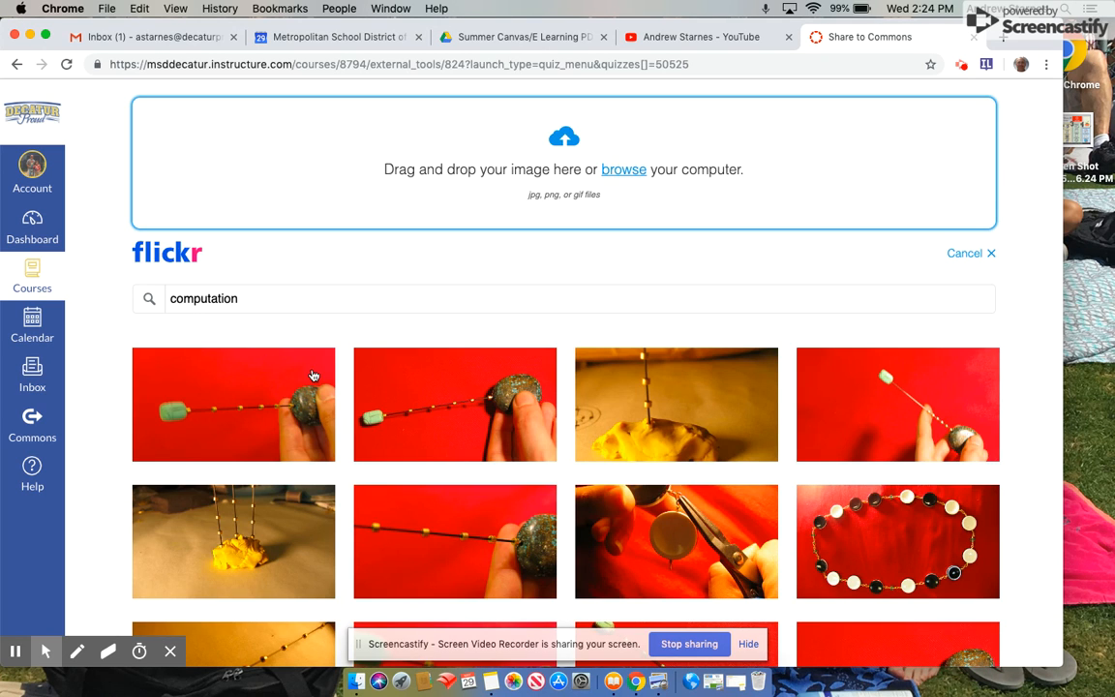
pyautogui.scroll(-5, 313, 376)
pyautogui.scroll(5, 312, 375)
pyautogui.moveTo(266, 296); pyautogui.dragTo(126, 297)
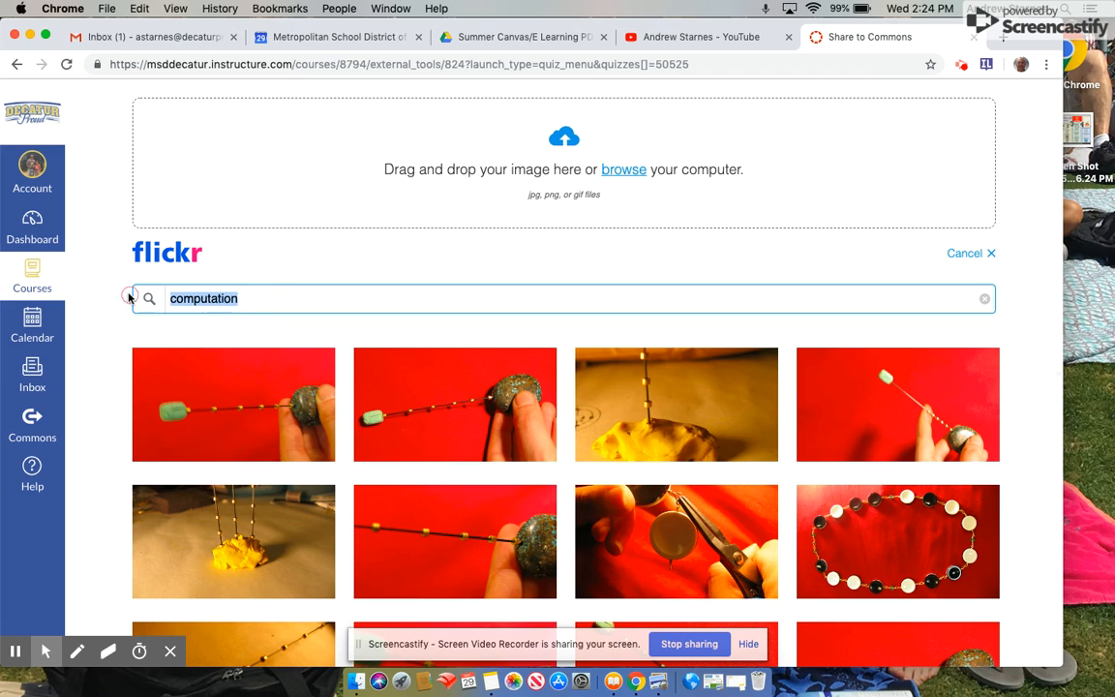
pyautogui.write('adding')
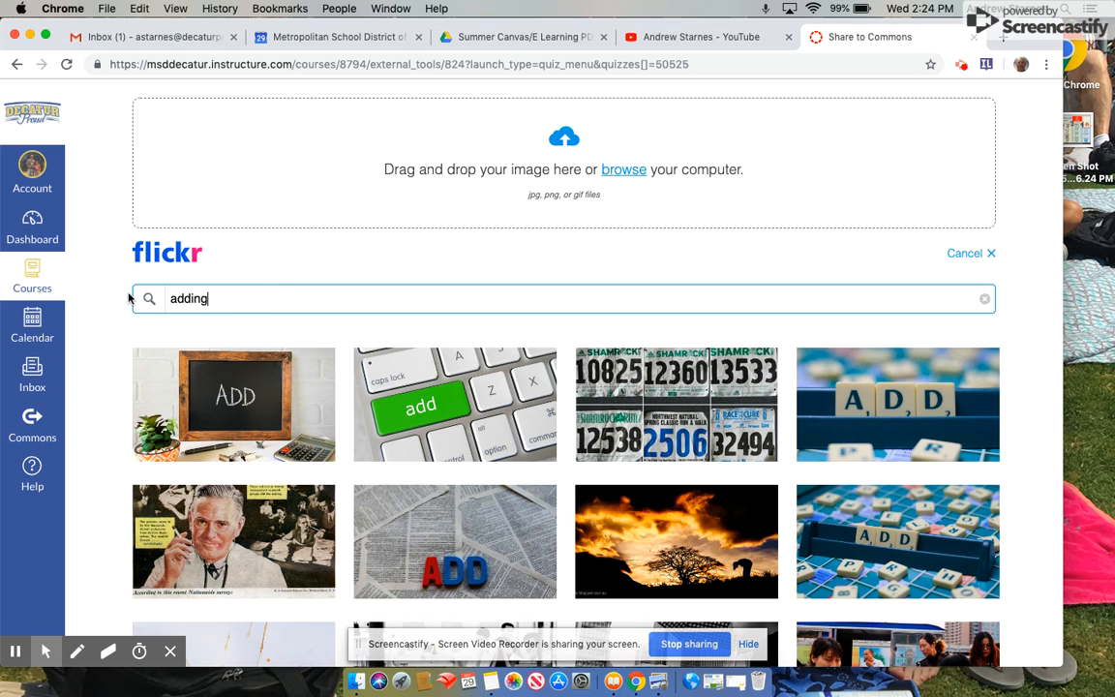
pyautogui.scroll(-3, 368, 407)
pyautogui.scroll(3, 406, 451)
# - Try extending the Flickr image search to "adding and sub", and clear the search text
pyautogui.write('and sut')
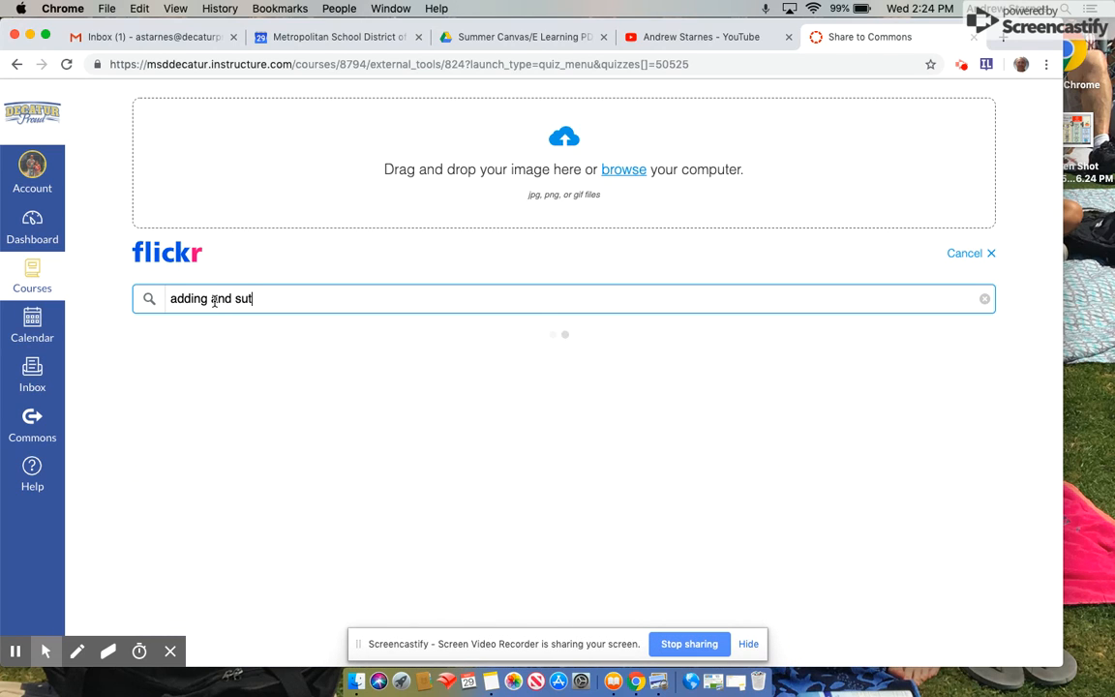
pyautogui.press('BackSpace')
pyautogui.write('b')
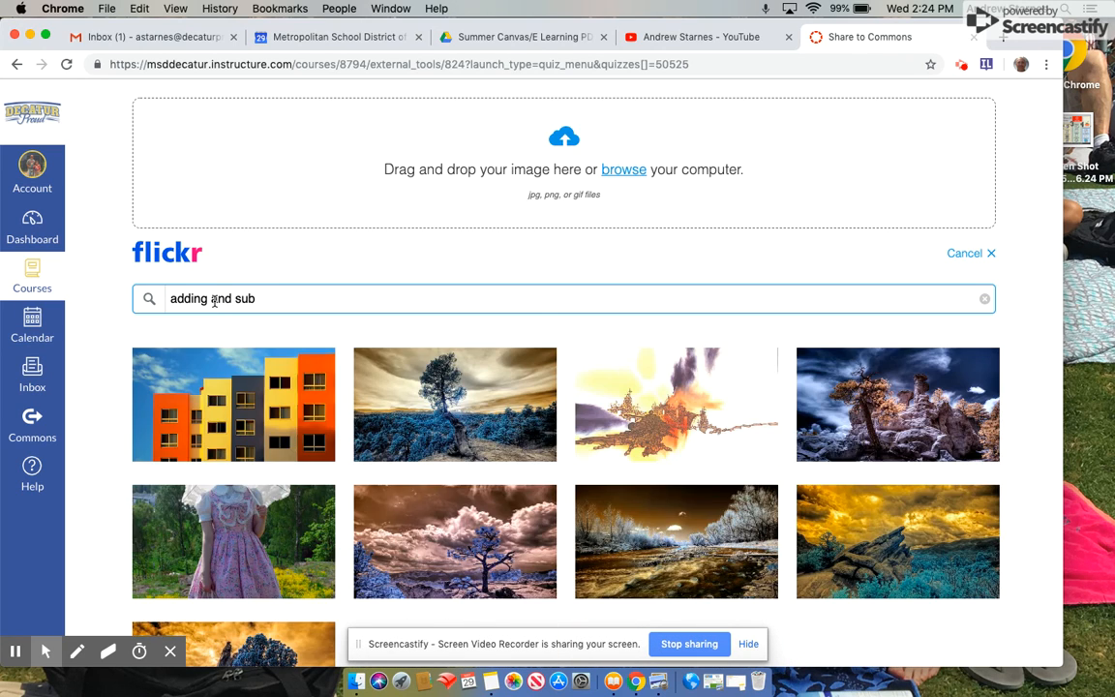
pyautogui.press('BackSpace')
pyautogui.press('BackSpace')
pyautogui.press('BackSpace')
pyautogui.press('BackSpace')
pyautogui.press('BackSpace')
pyautogui.press('BackSpace')
pyautogui.press('BackSpace')
pyautogui.press('BackSpace')
pyautogui.press('BackSpace')
pyautogui.press('BackSpace')
pyautogui.press('BackSpace')
pyautogui.press('BackSpace')
pyautogui.press('BackSpace')
pyautogui.press('BackSpace')
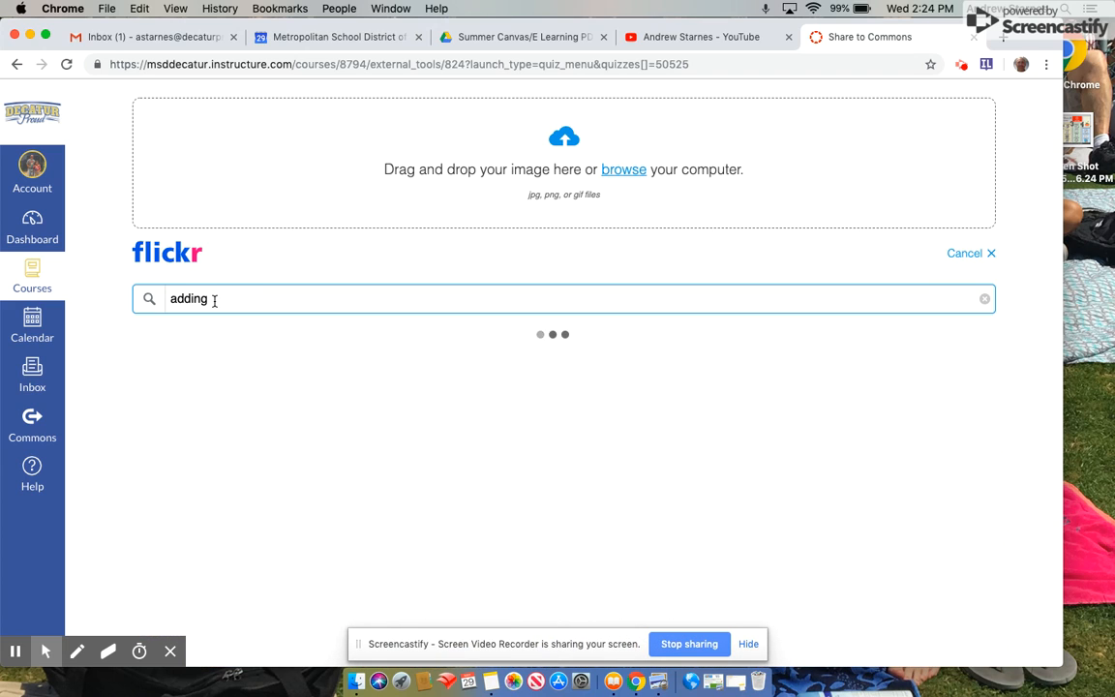
# - Search Flickr for "math" and choose the green Mathematics word picture as the quiz's image
pyautogui.write('math')
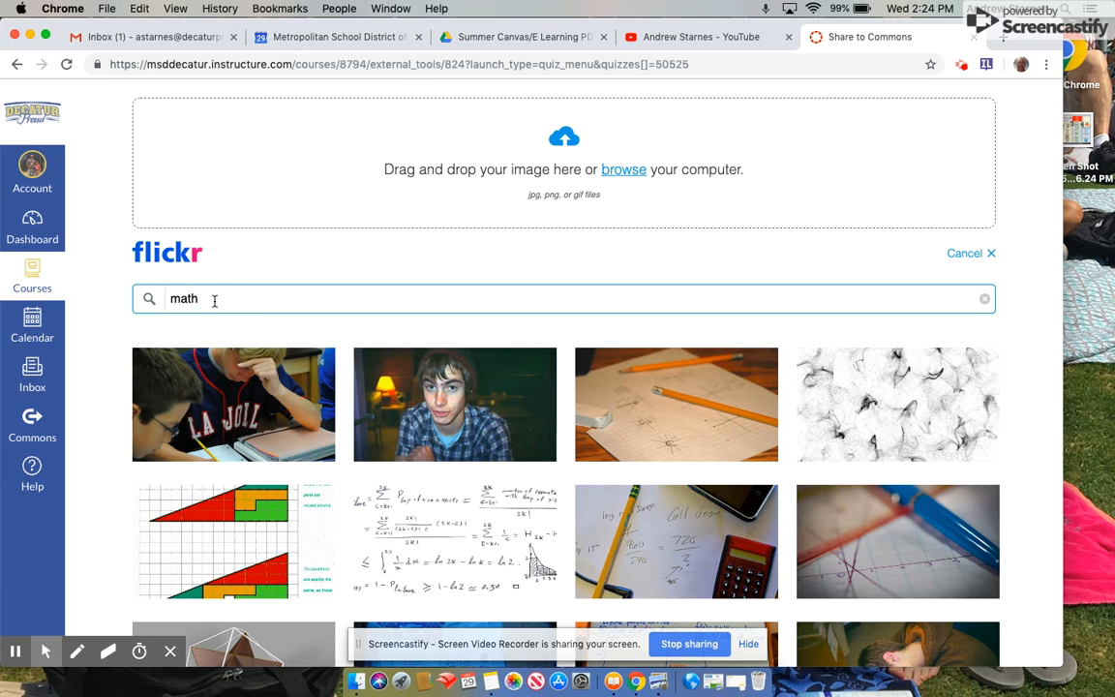
pyautogui.scroll(-5, 511, 366)
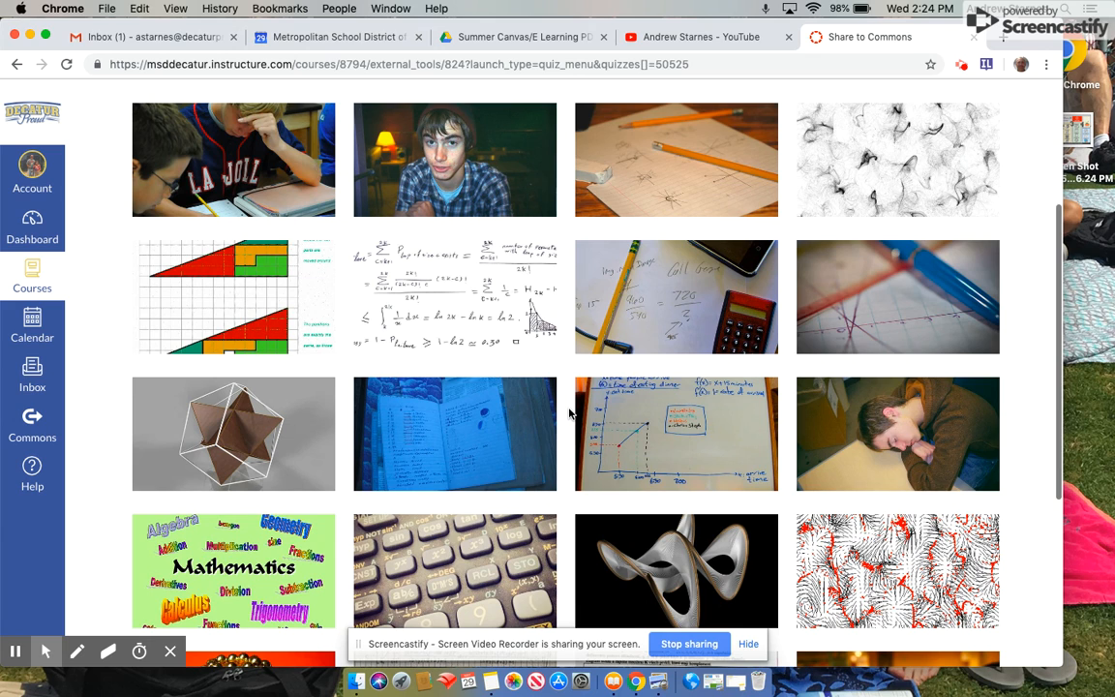
pyautogui.scroll(-3, 571, 414)
pyautogui.click(298, 405)
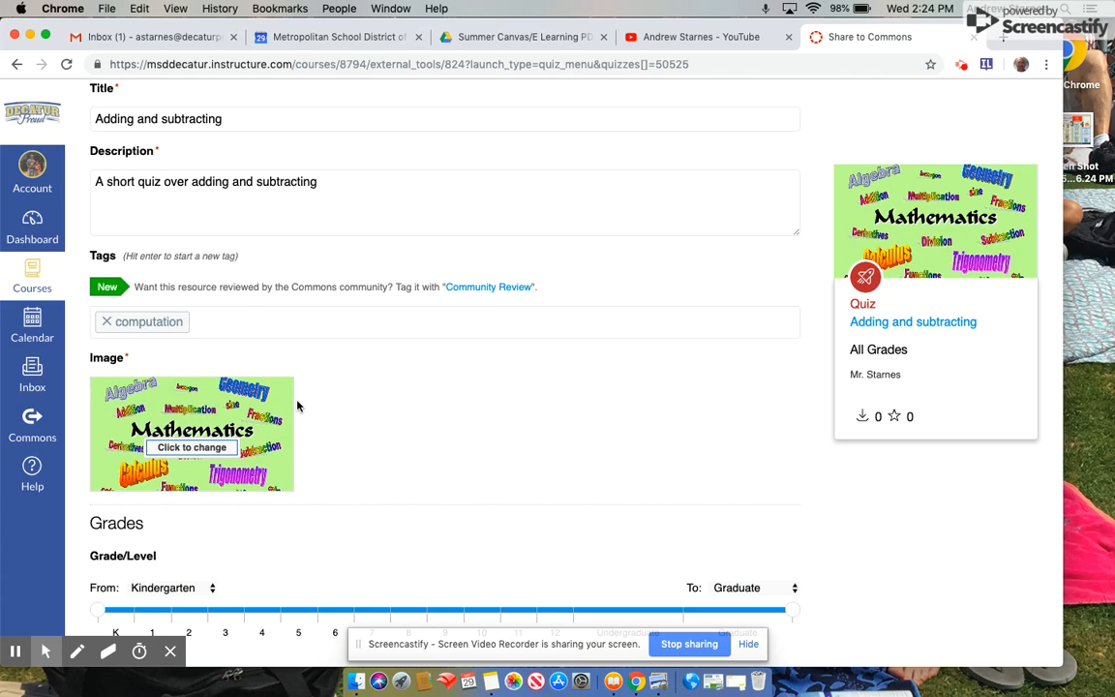
# - Set the grade level from 2nd grade to 2nd grade and share the quiz to Commons
pyautogui.scroll(-3, 366, 450)
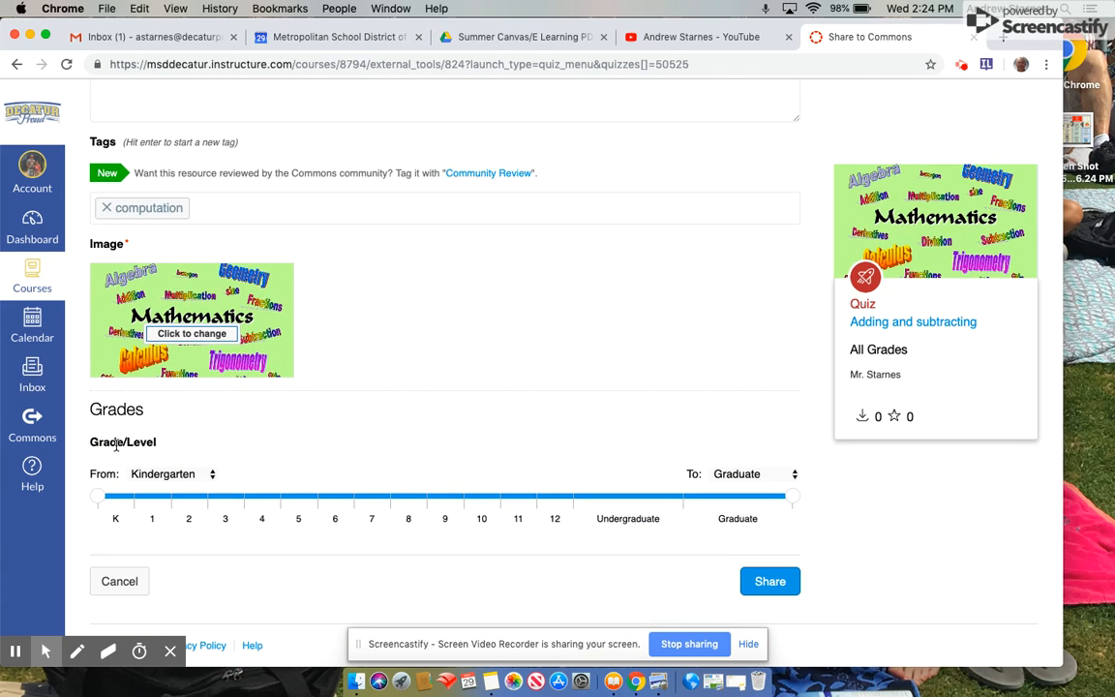
pyautogui.click(212, 475)
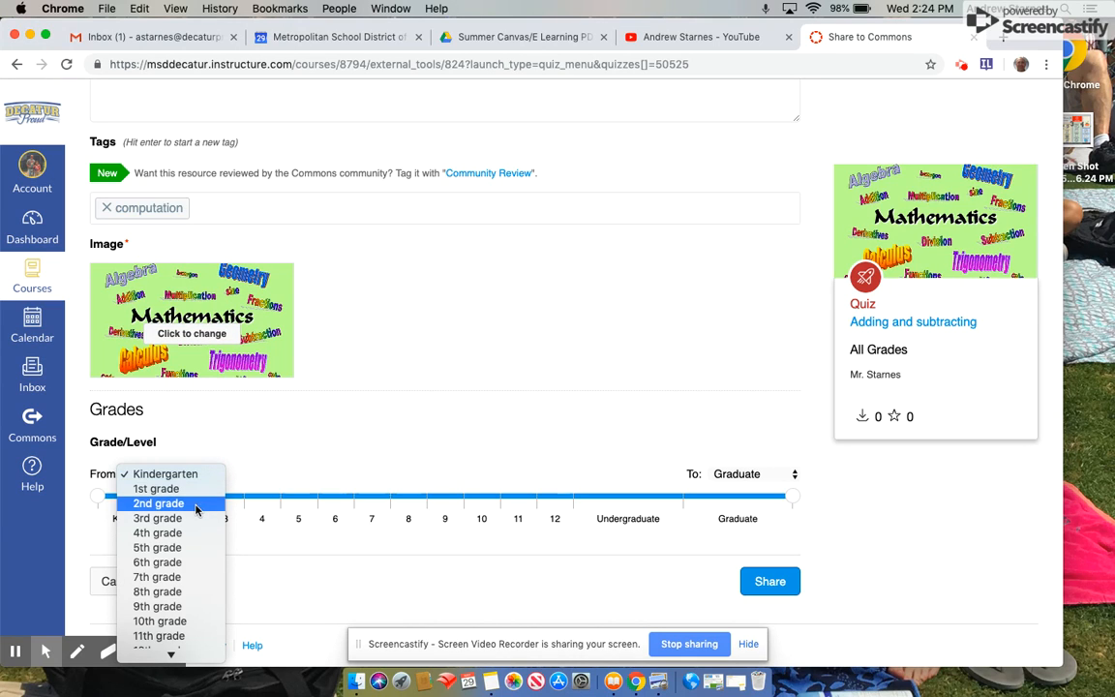
pyautogui.click(193, 507)
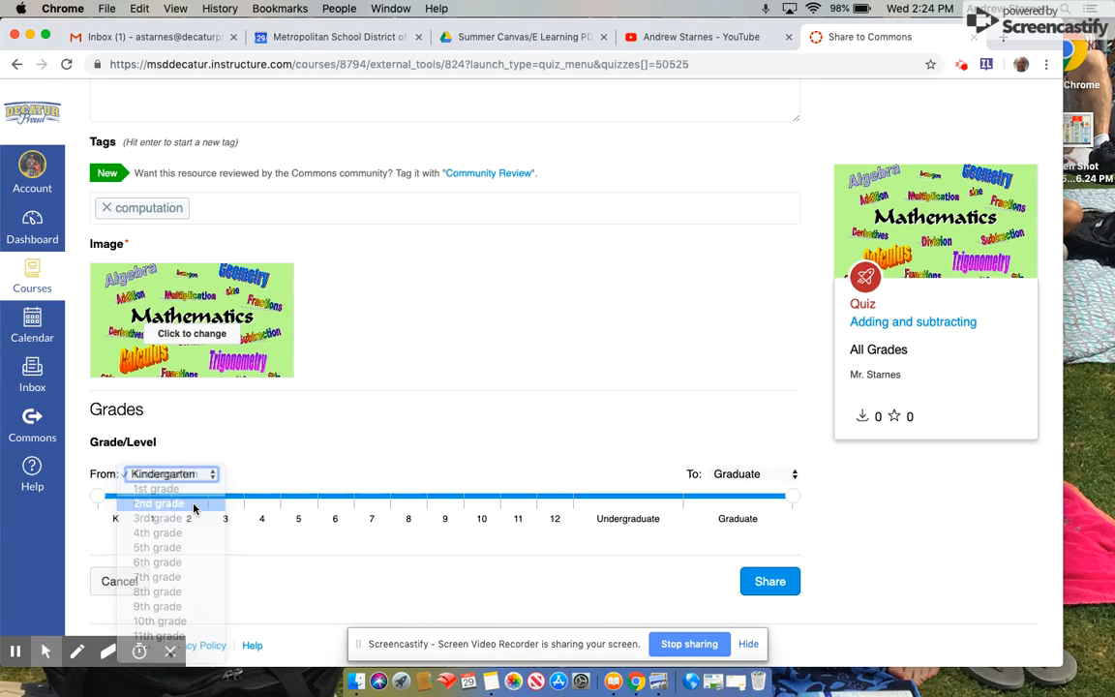
pyautogui.click(792, 480)
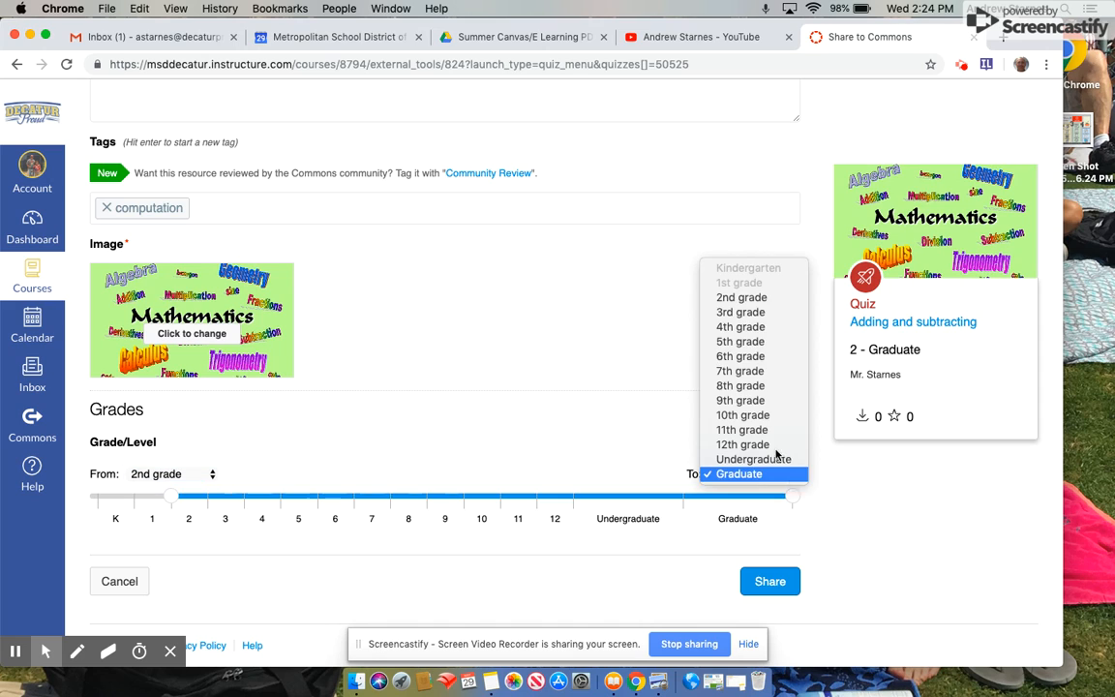
pyautogui.click(754, 300)
pyautogui.click(764, 581)
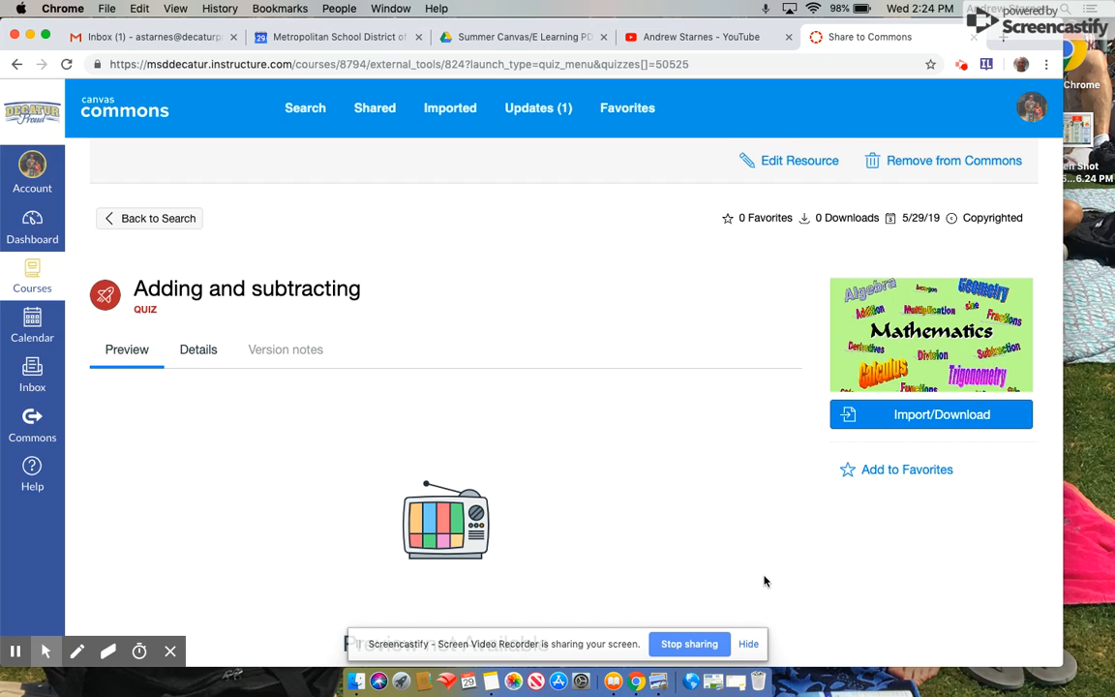